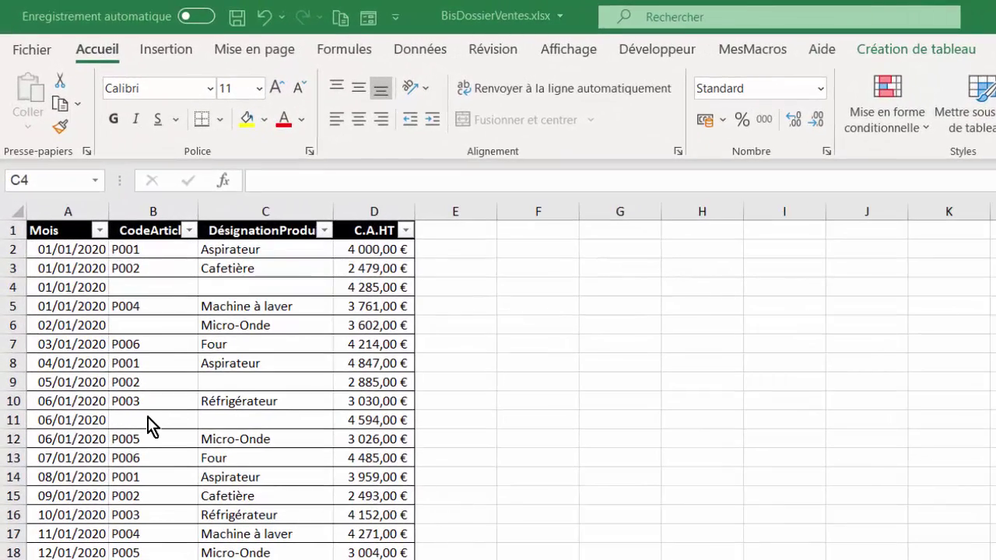
Inspect the blank product codes and designations in rows 4 and 11 against row 3's P002 Cafetière
click(141, 289)
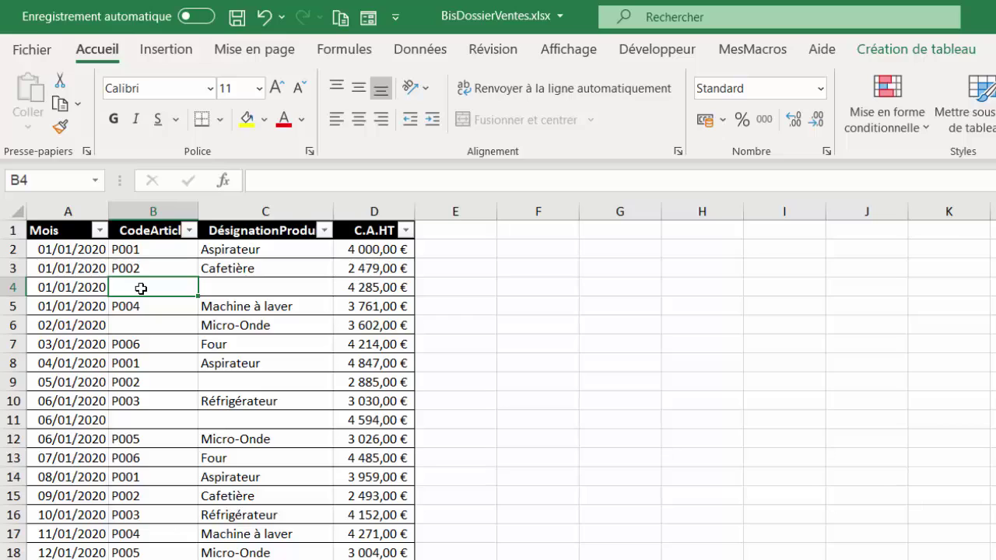
click(144, 267)
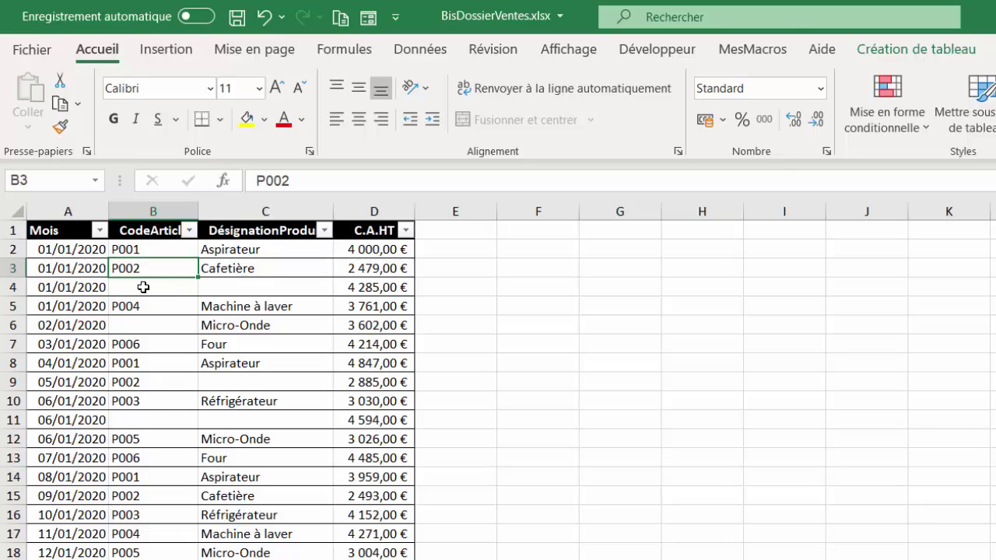
click(144, 287)
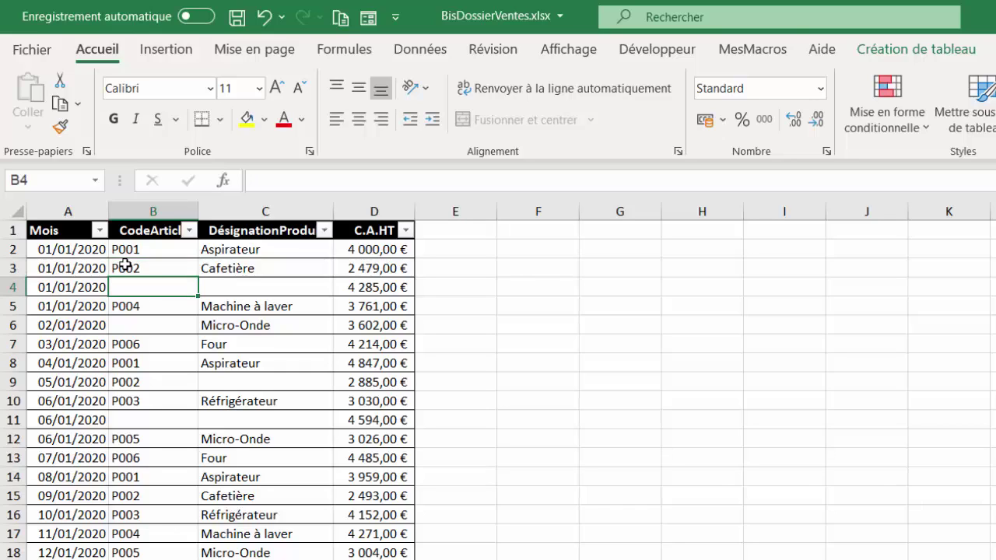
click(237, 287)
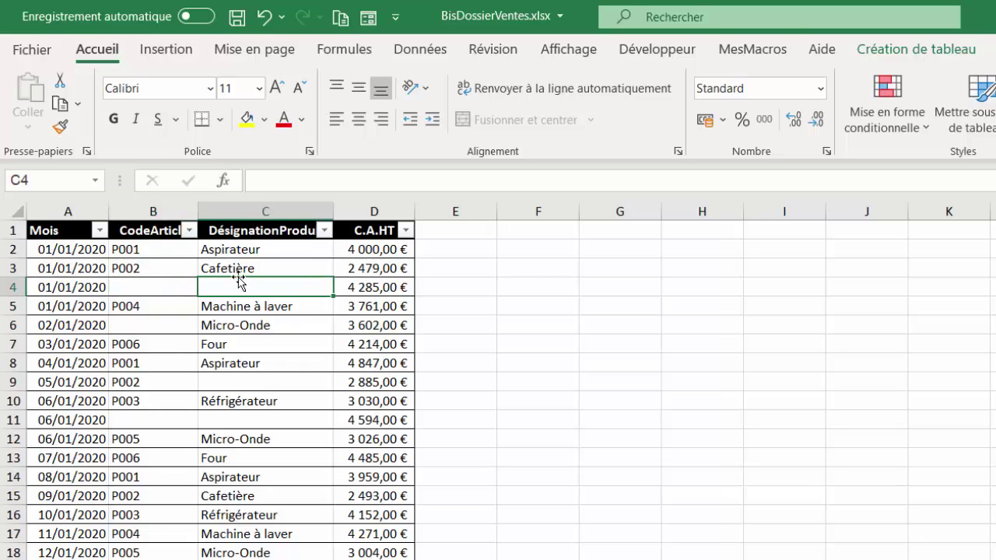
click(240, 269)
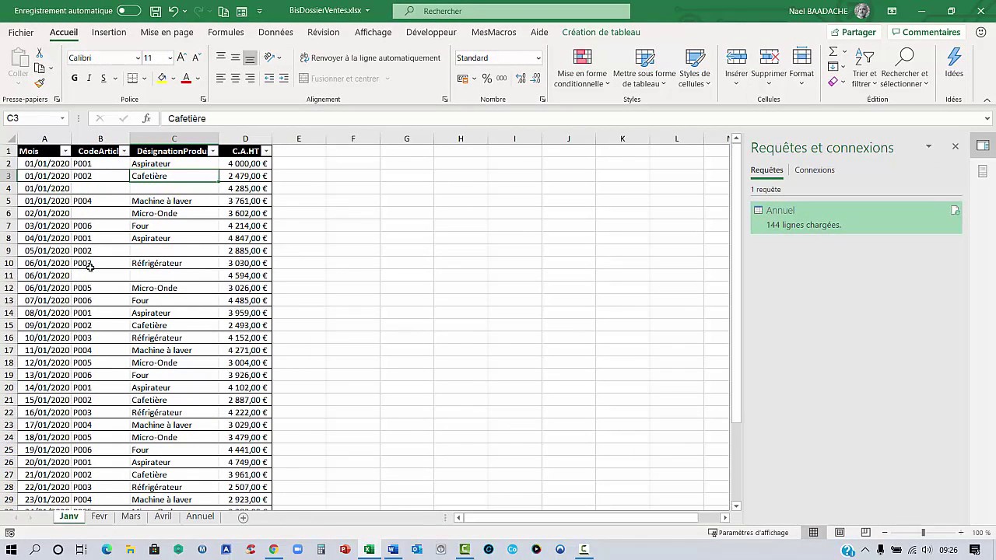
click(88, 276)
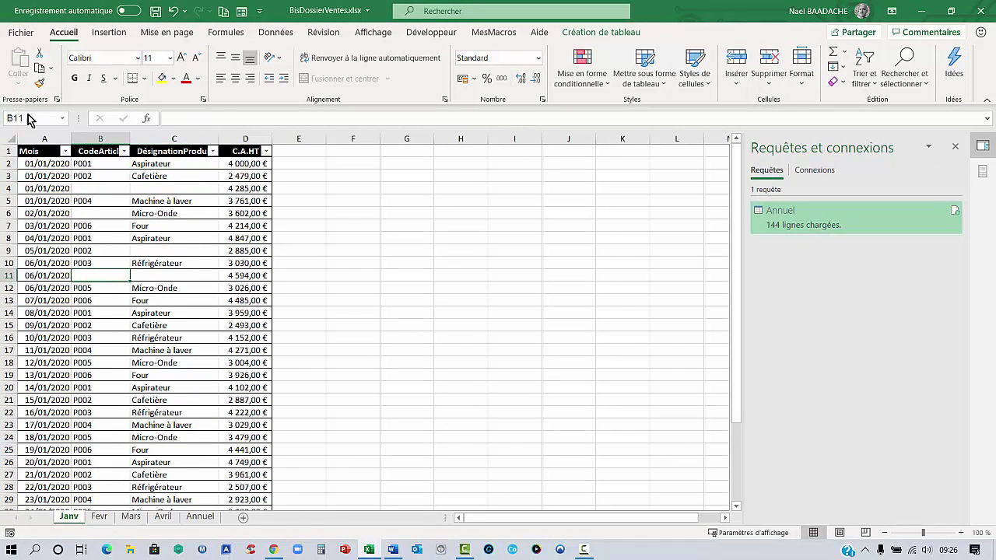
click(158, 275)
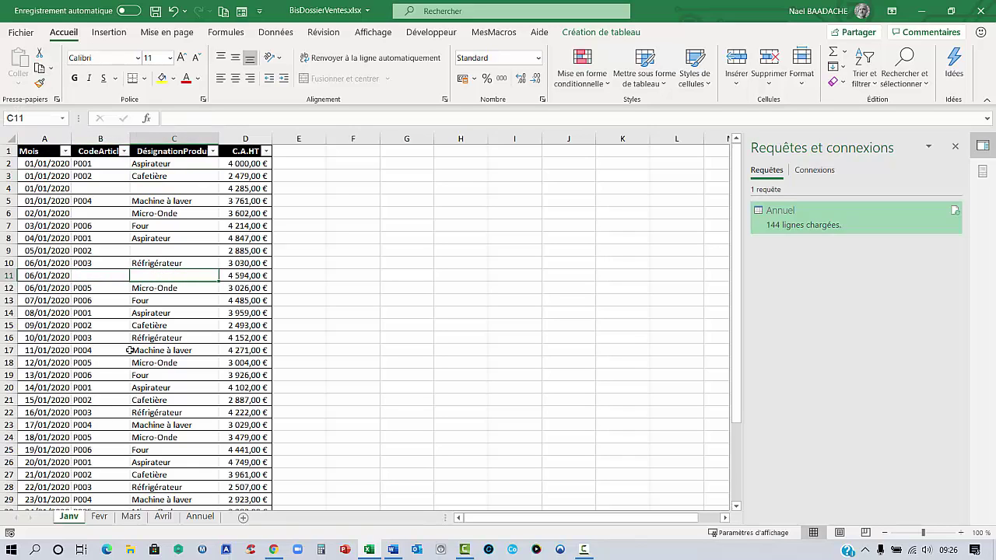
Look through the Fevr, Mars and Avril sheets, ending on the Annuel pivot table
click(101, 517)
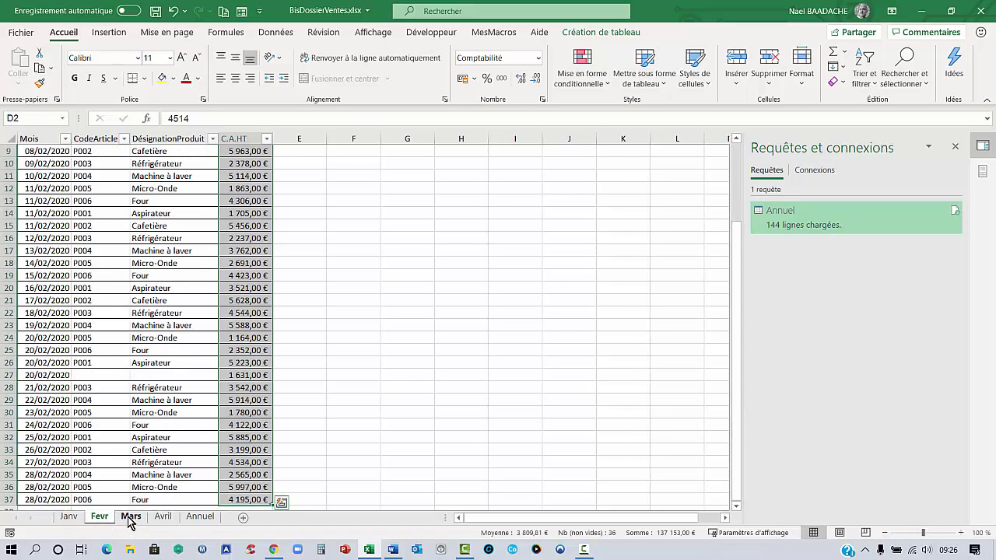
click(131, 516)
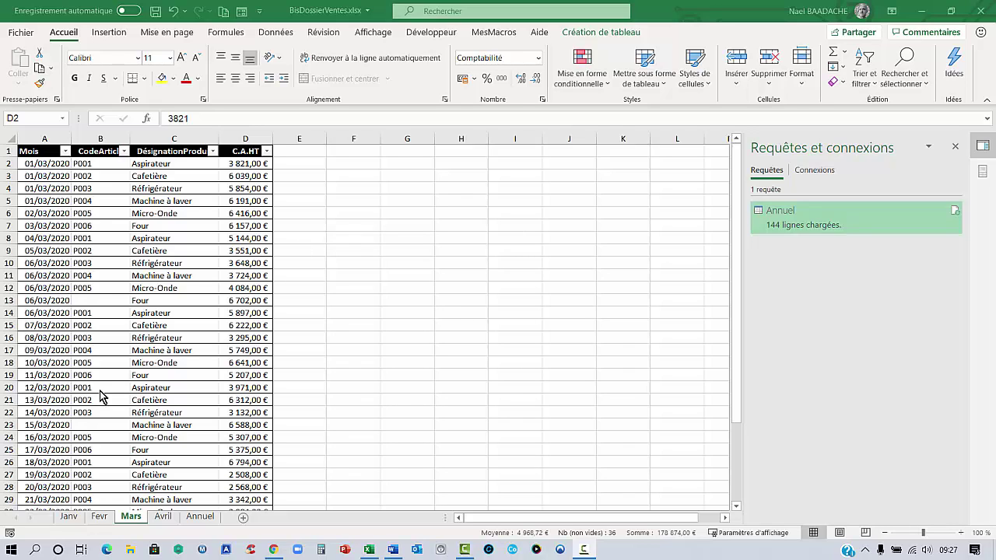
click(163, 517)
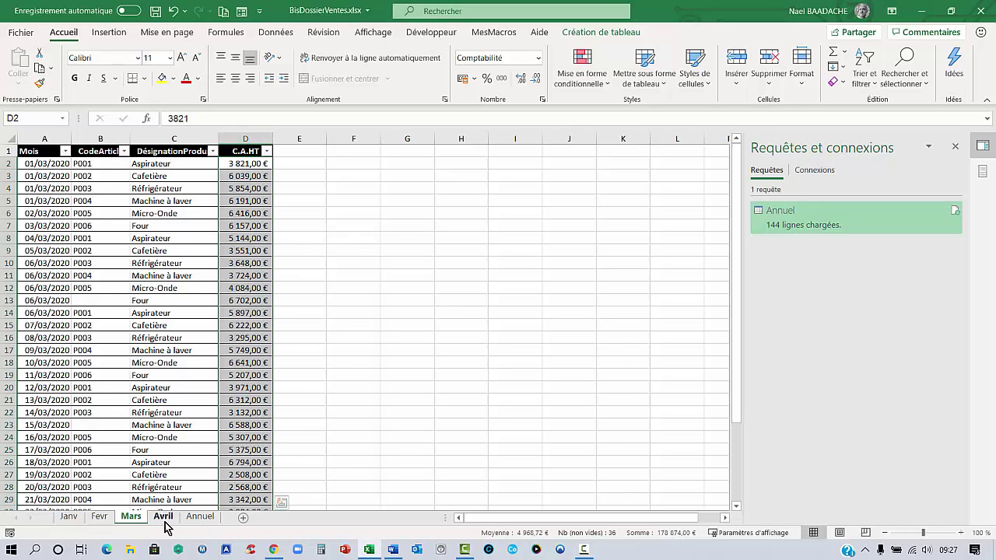
click(204, 518)
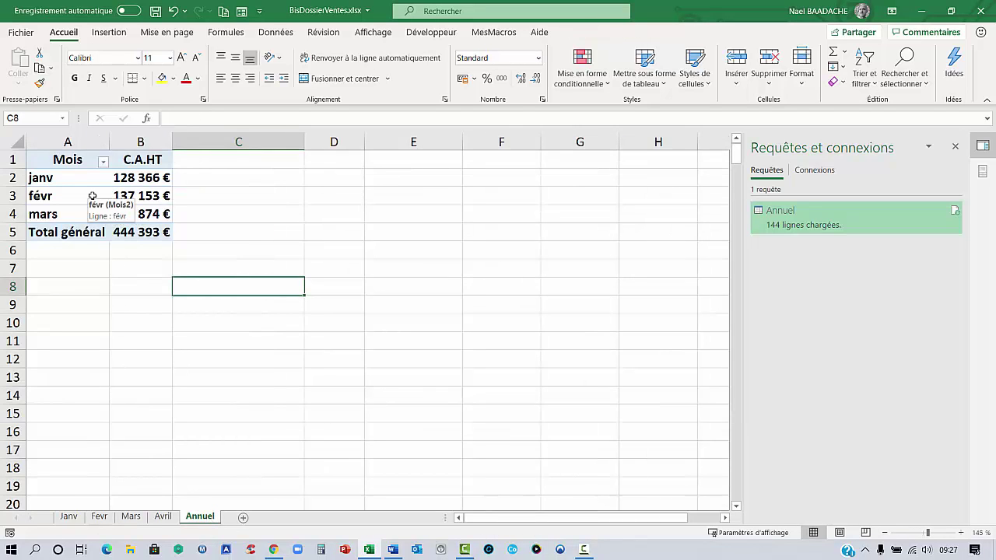
Refresh the pivot table with Actualiser so April's avr row appears, then check the avr and févr totals
click(92, 196)
right_click(92, 196)
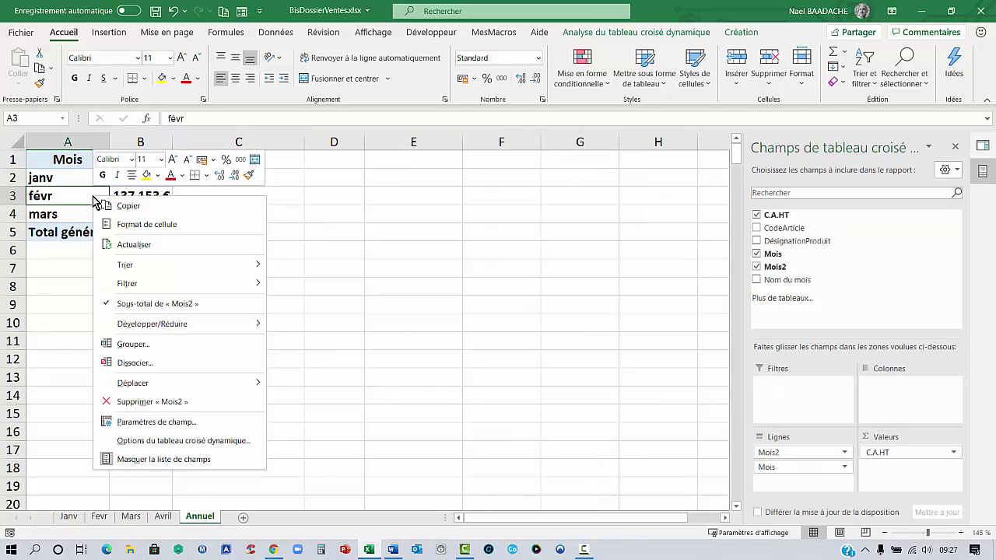
click(129, 247)
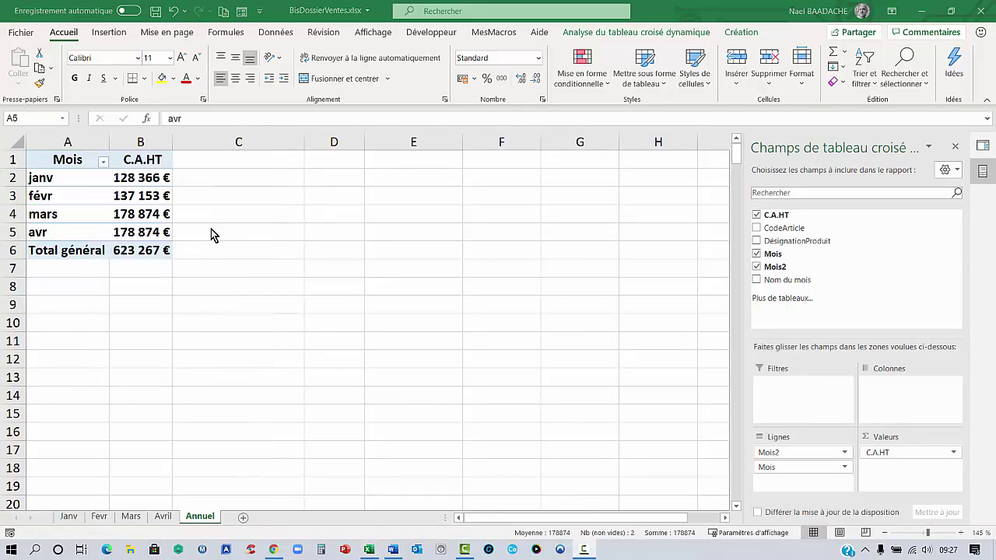
click(159, 227)
click(140, 202)
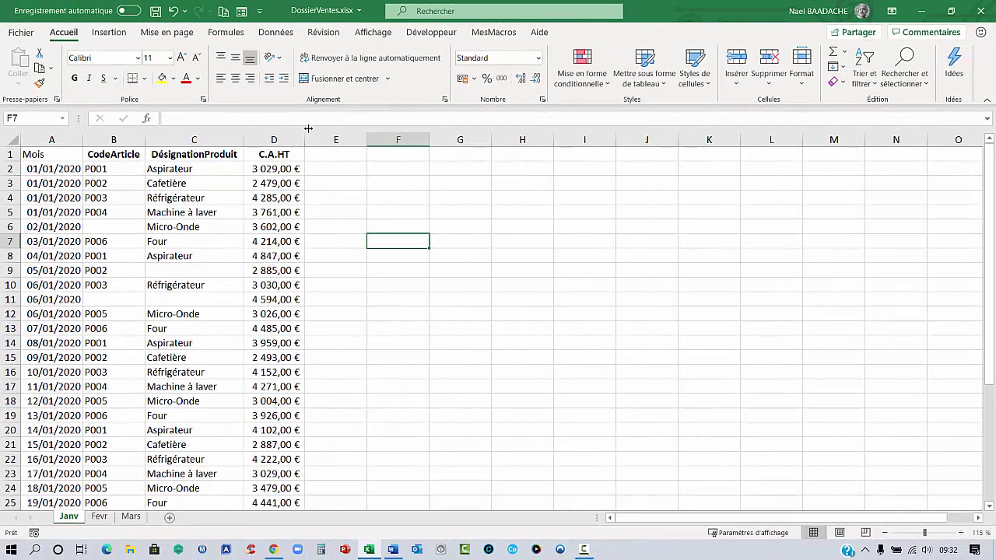
Inspect row 6's Micro-Onde entry from 02/01/2020, which lacks a product code, against P004 in row 5
click(154, 225)
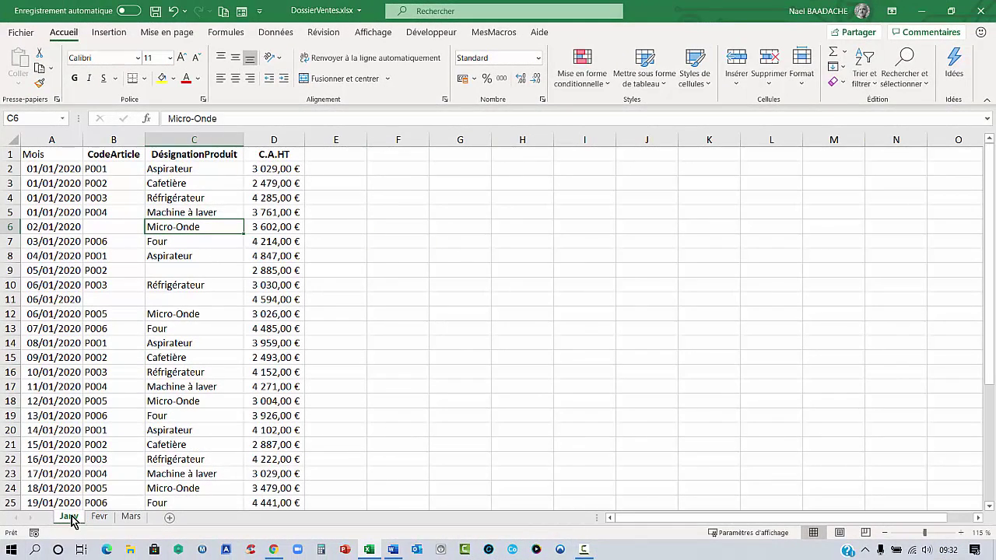
click(74, 226)
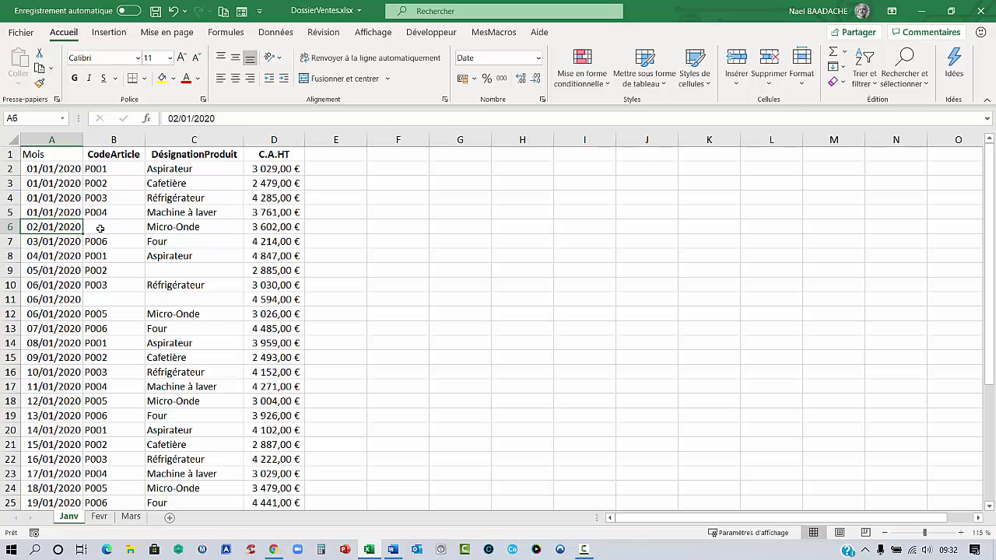
click(100, 227)
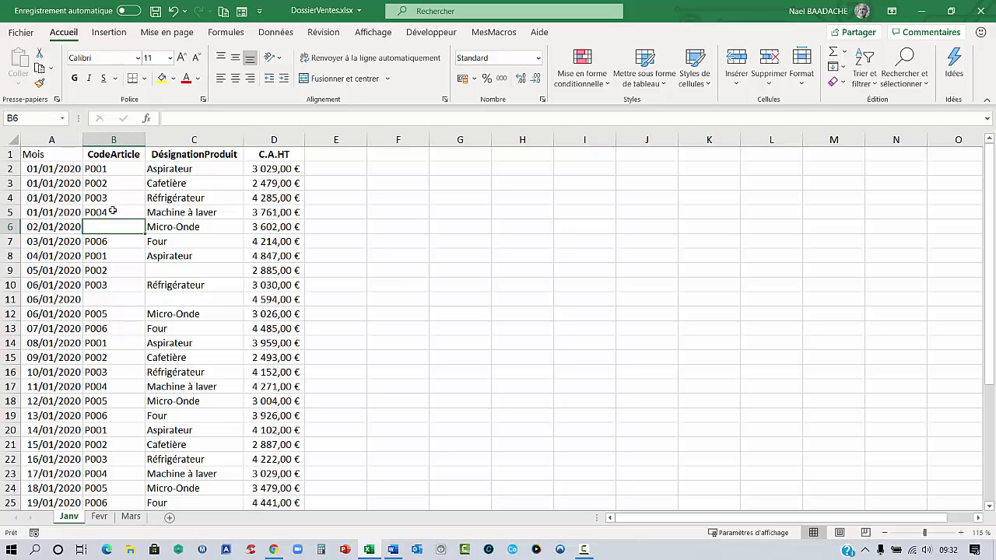
click(109, 213)
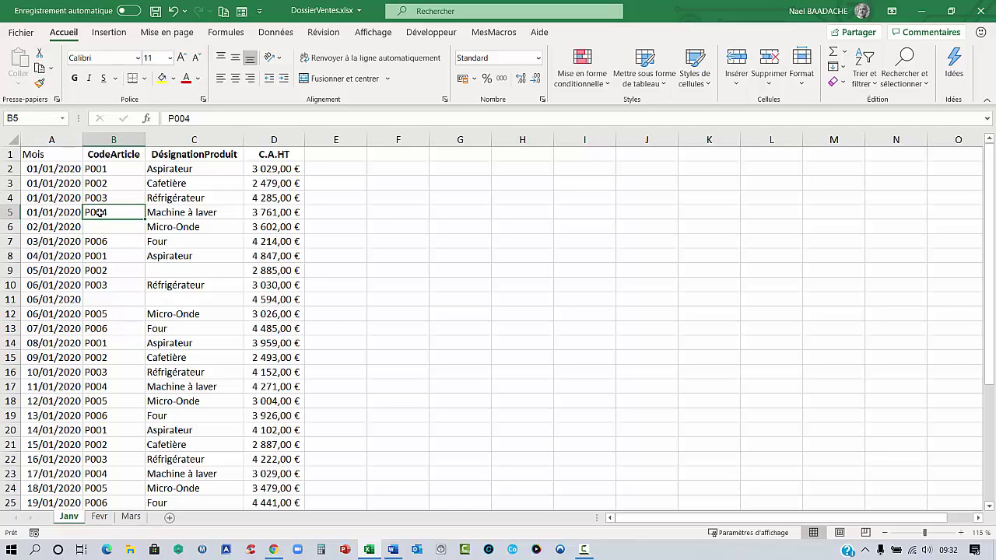
click(102, 230)
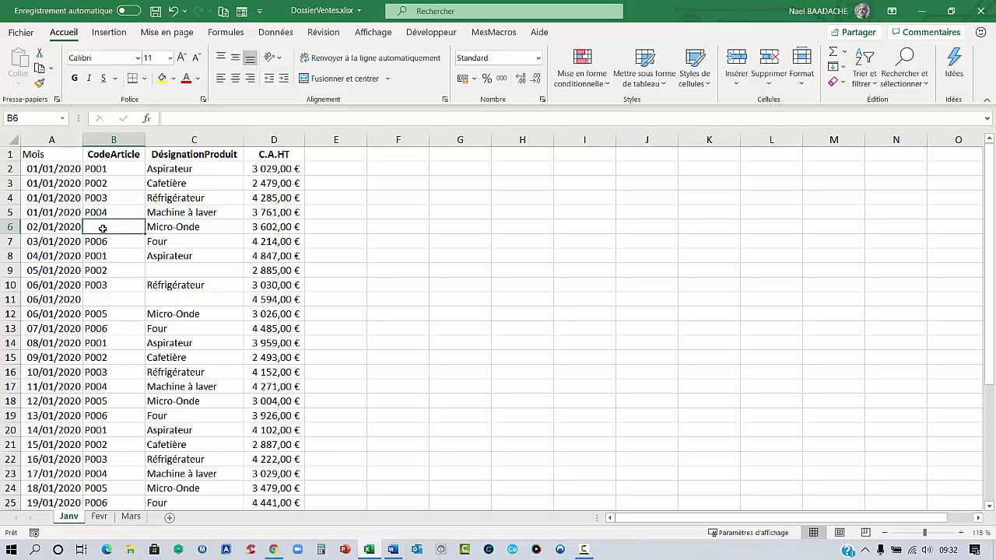
Review row 11's blank code and designation and row 10's P003 Réfrigérateur, then Fevr's blank row 27
click(102, 301)
key(Tab)
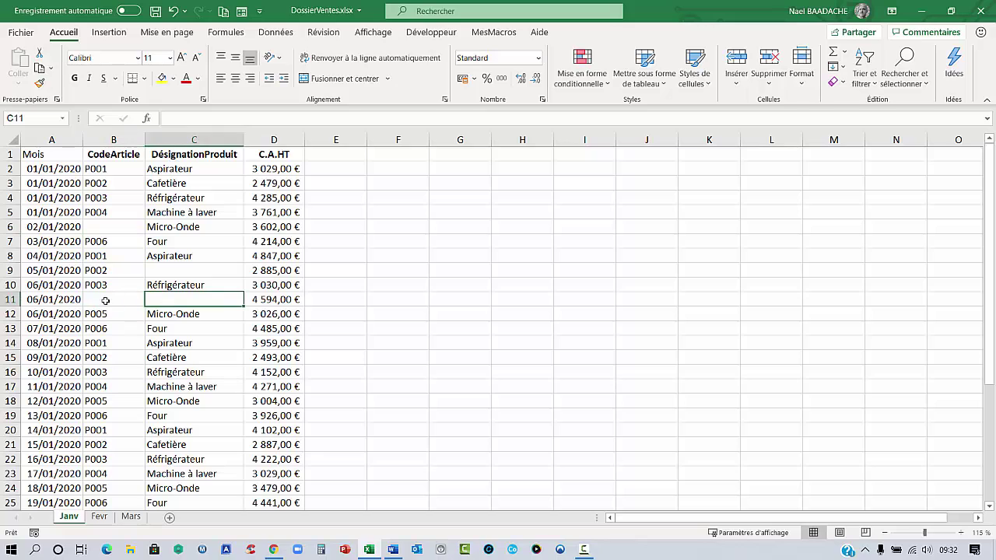
click(105, 300)
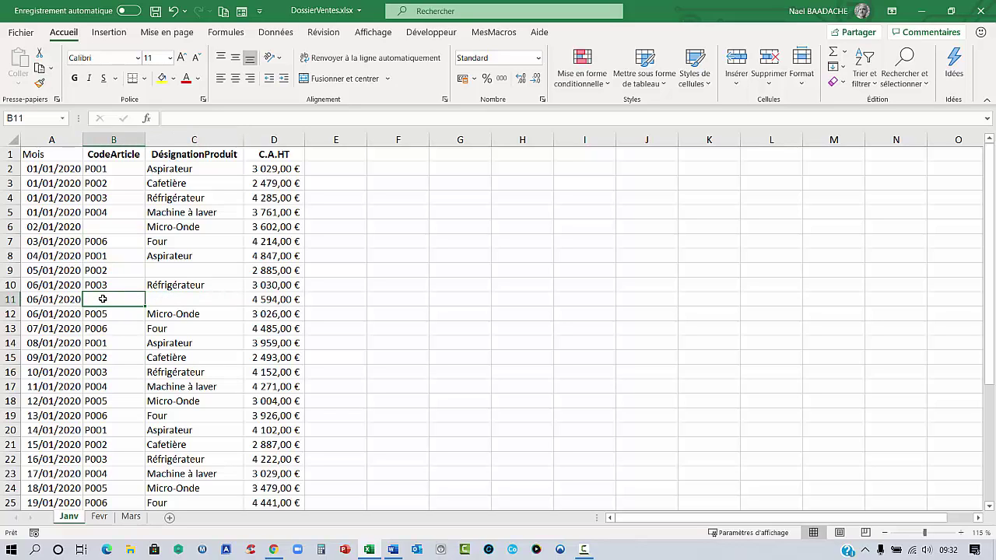
drag(100, 285, 200, 285)
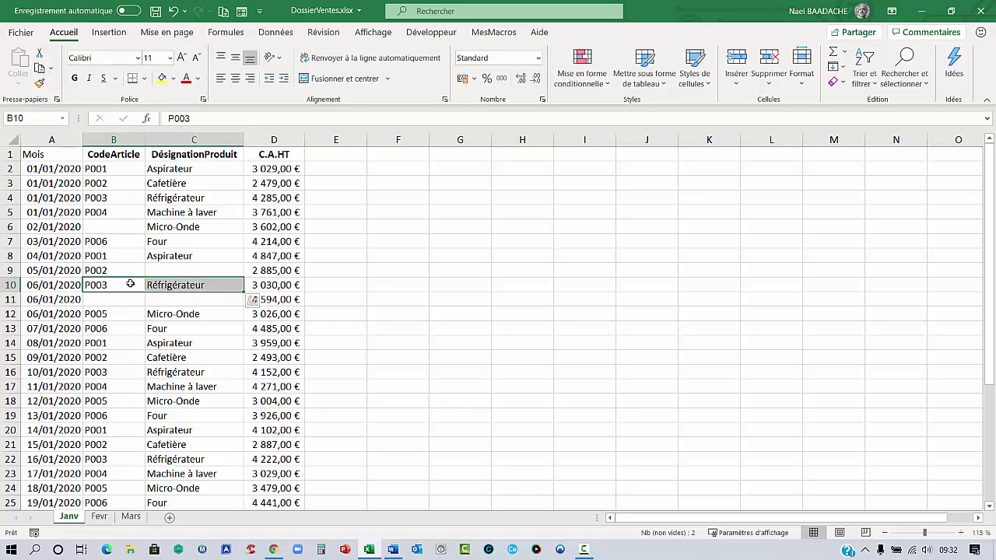
click(99, 517)
click(92, 338)
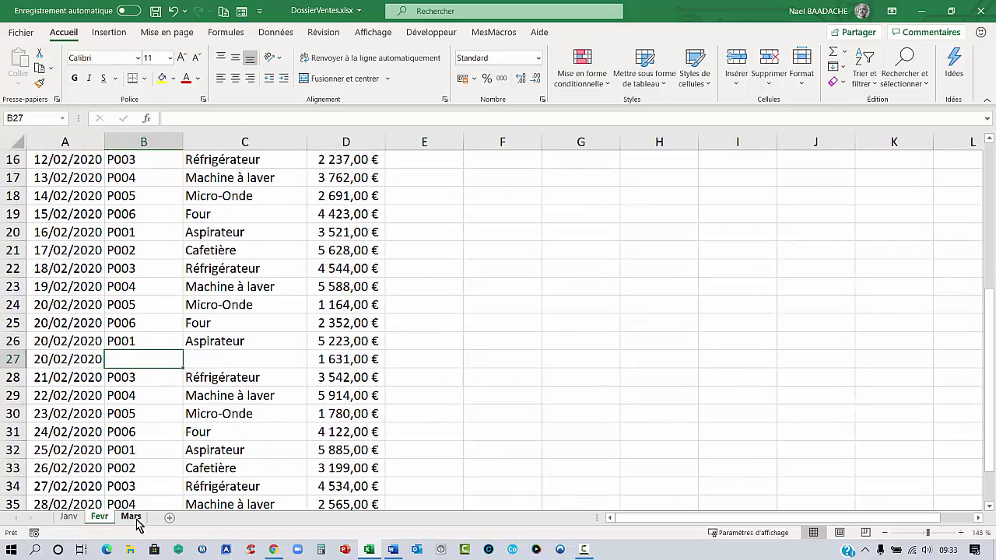
click(131, 517)
scroll(180, 300, up, 4)
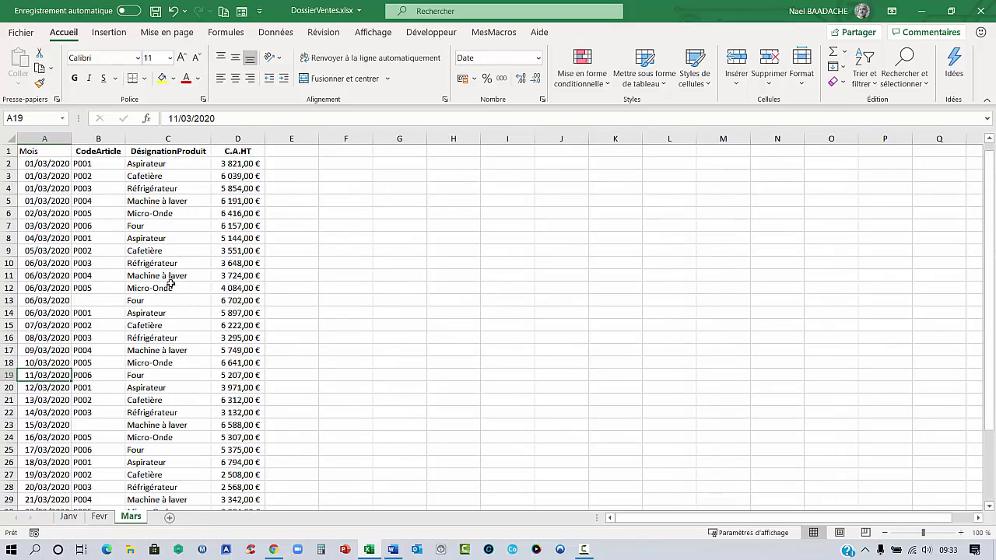
click(86, 312)
click(97, 298)
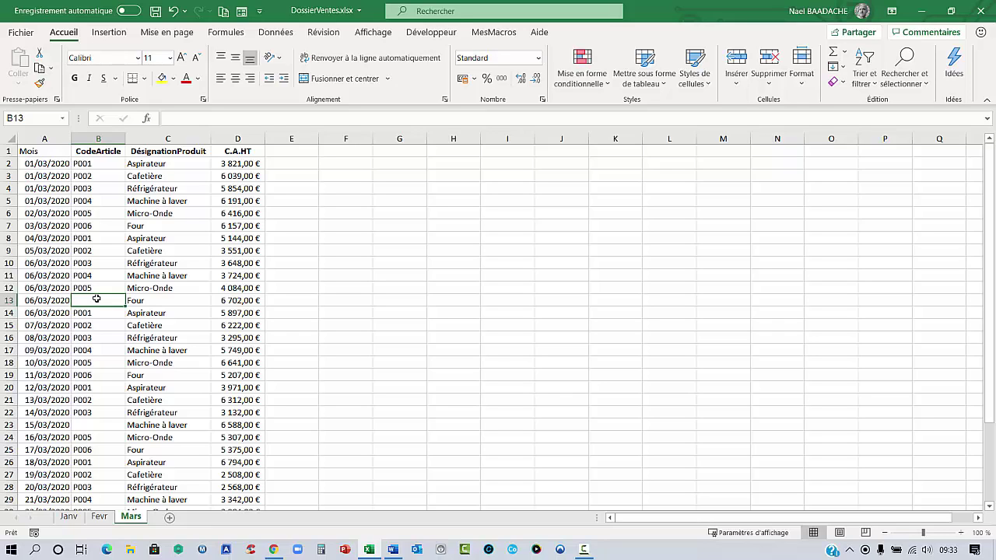
click(95, 287)
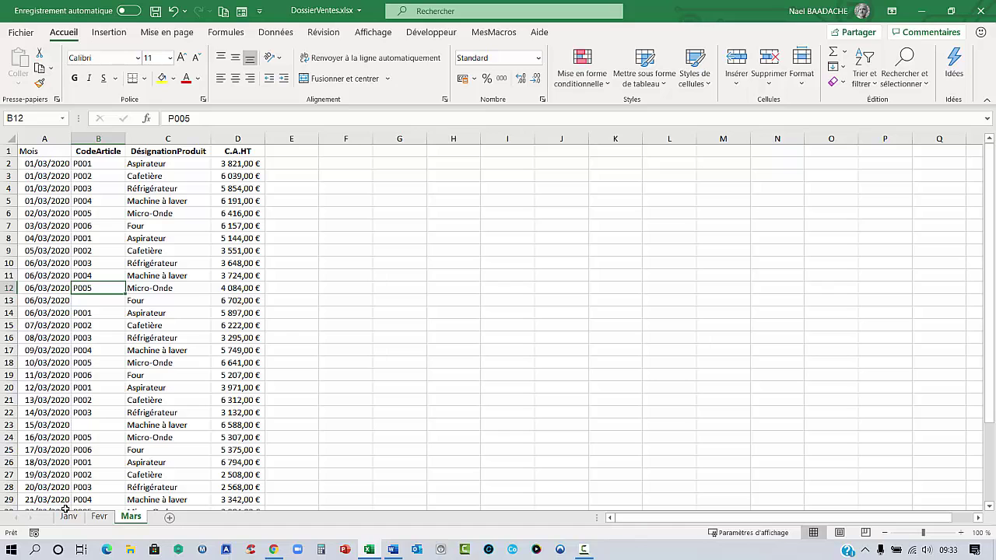
click(69, 516)
click(99, 516)
click(131, 516)
click(74, 519)
click(68, 255)
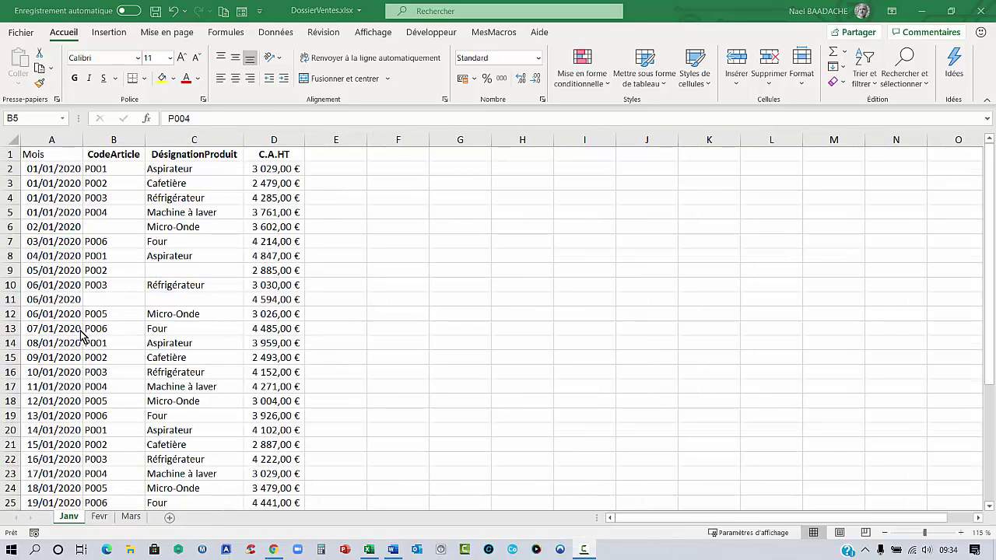
click(87, 213)
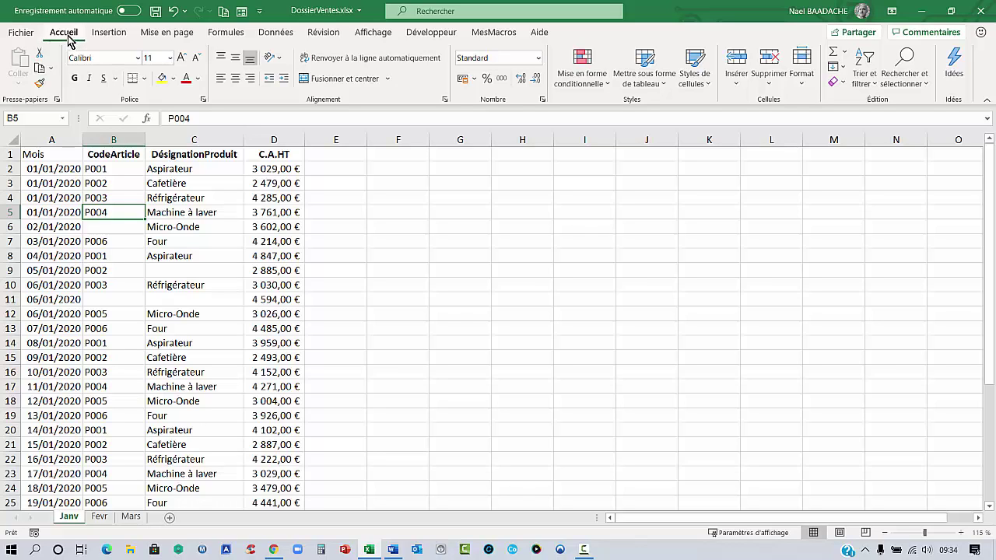
Format the Janv data A1:D37 as a plain-style table with headers named Base_Janv
click(661, 91)
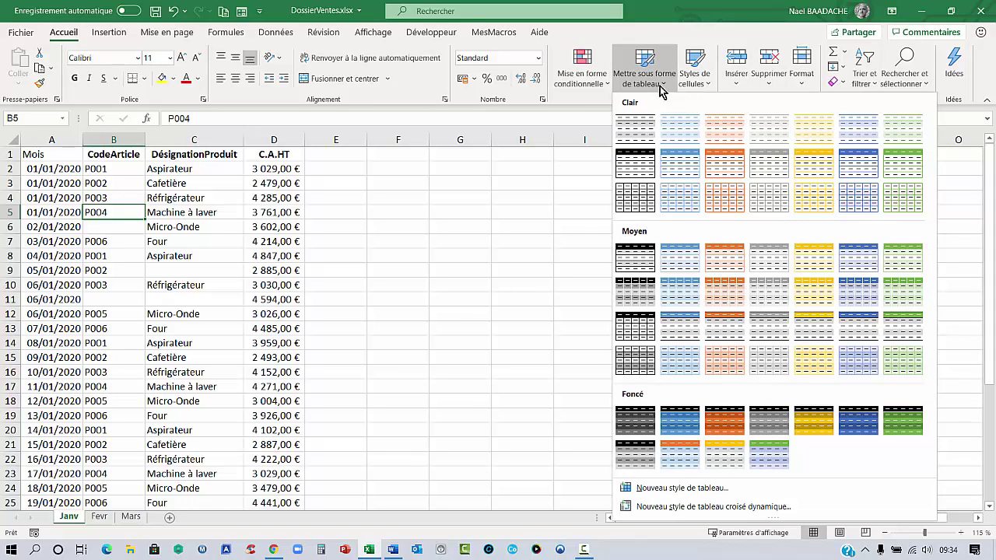
click(627, 163)
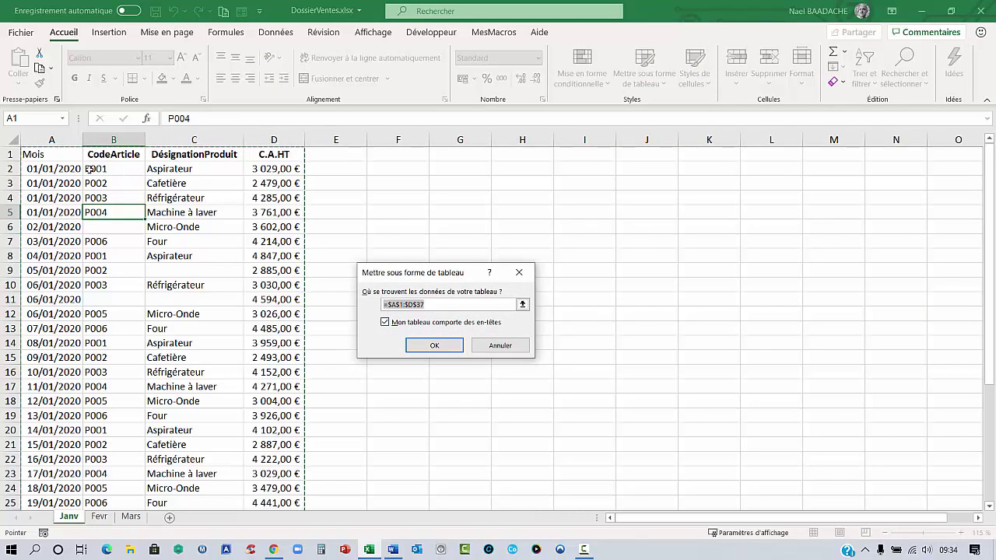
click(434, 347)
double_click(56, 70)
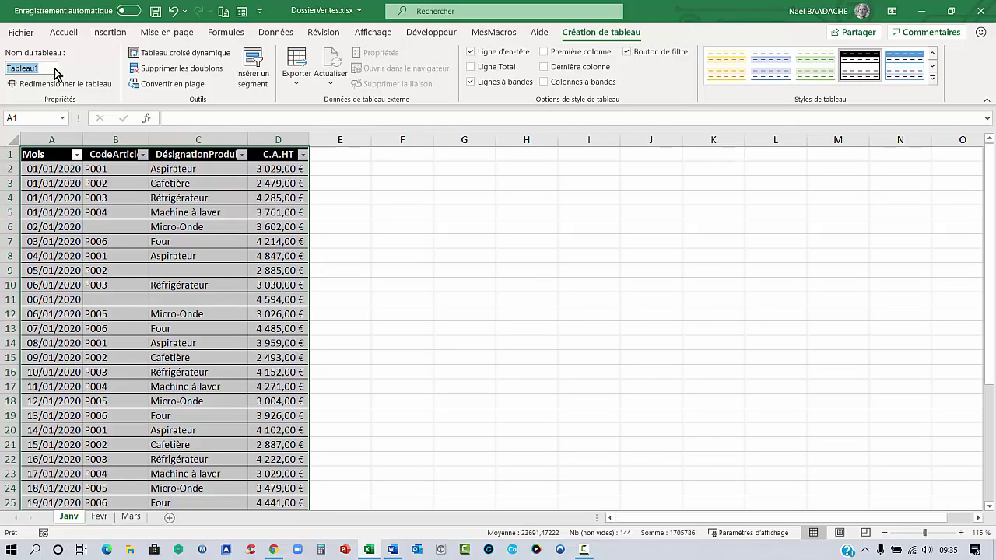
text(Base_Janv)
key(Return)
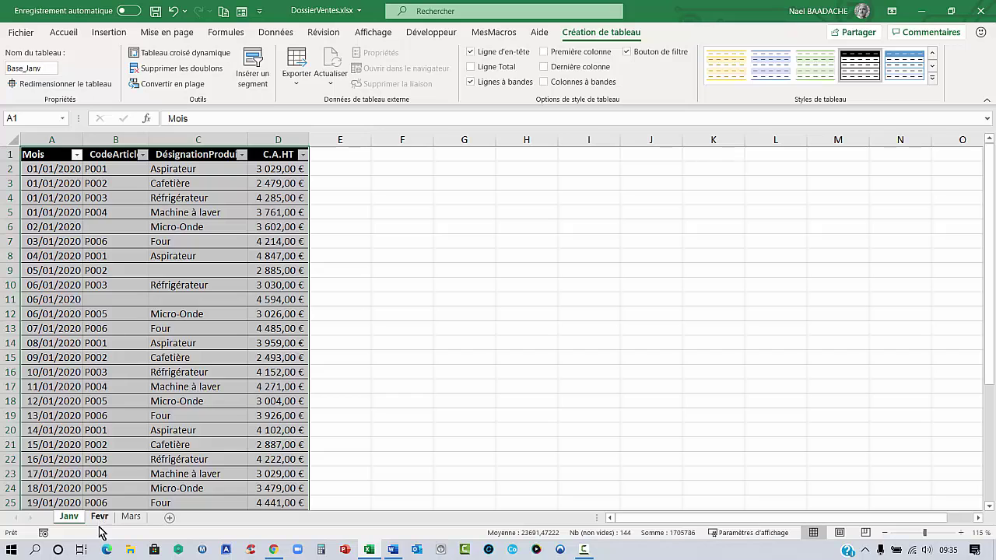
Go to the Fevr sheet and select a cell inside the February data
click(99, 516)
click(89, 232)
scroll(88, 230, up, 5)
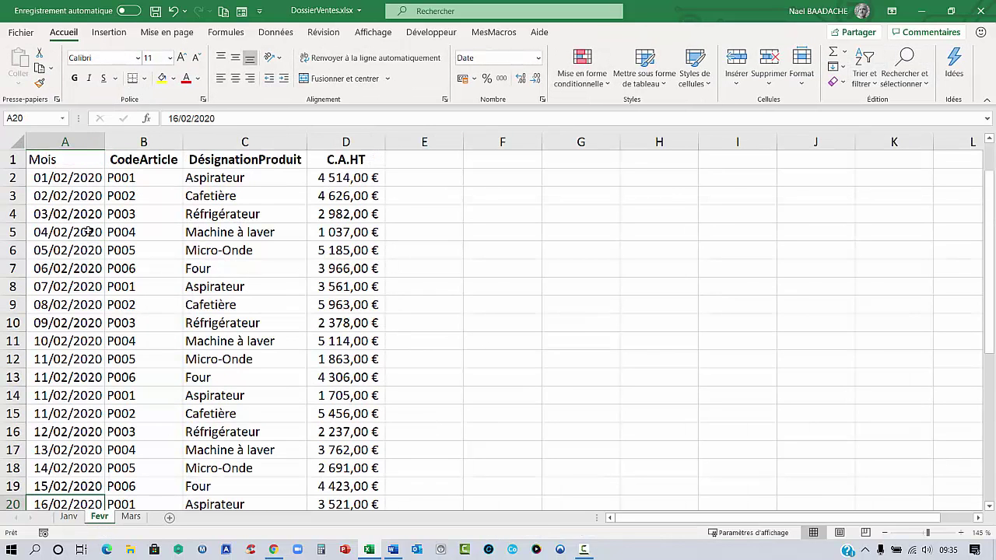
Format the Fevr data A1:D37 as a plain-style table named Base_Fevr
click(664, 84)
click(634, 167)
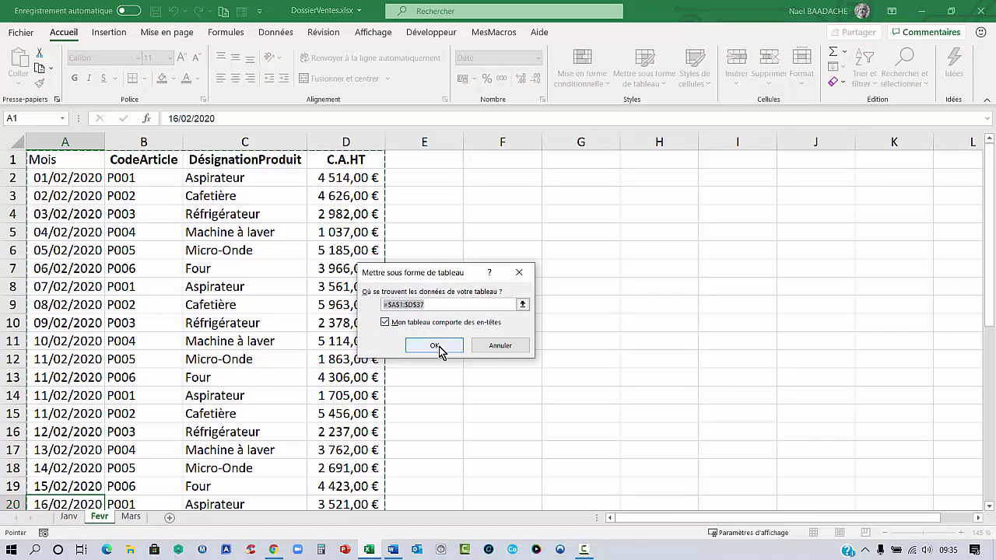
click(441, 352)
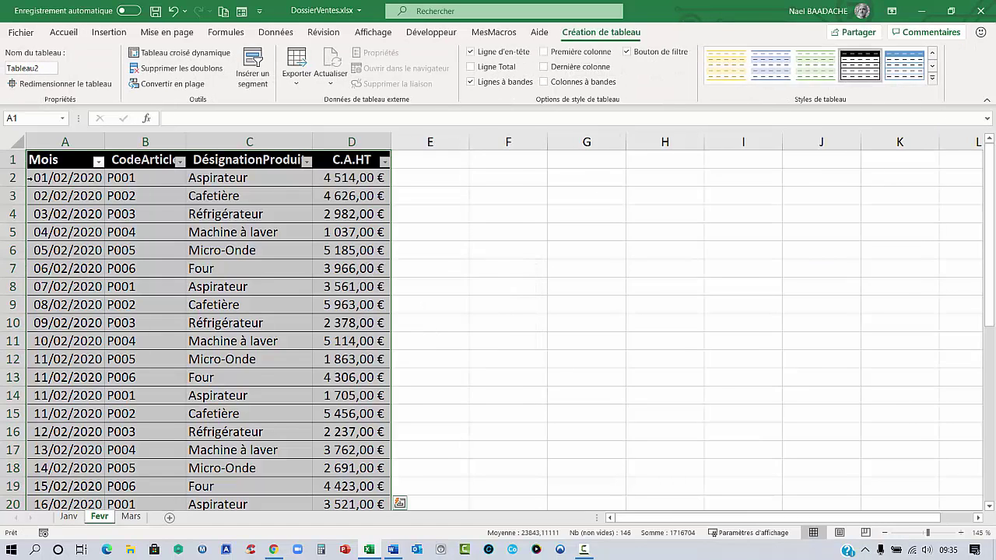
click(47, 70)
text(Base_Fevr)
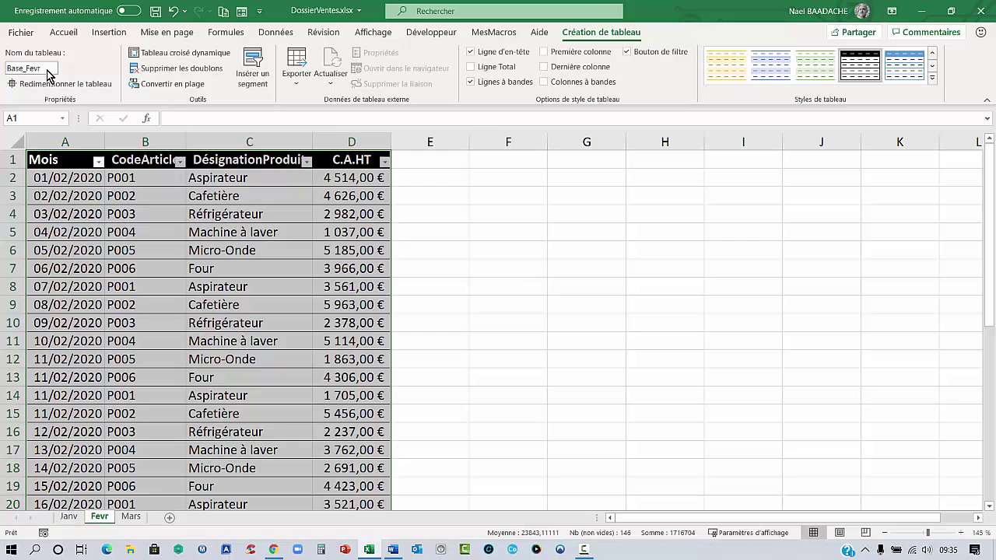
key(Return)
On the Mars sheet, format the data as a plain-style table renamed from Tableau3 to Base_Mars
click(132, 517)
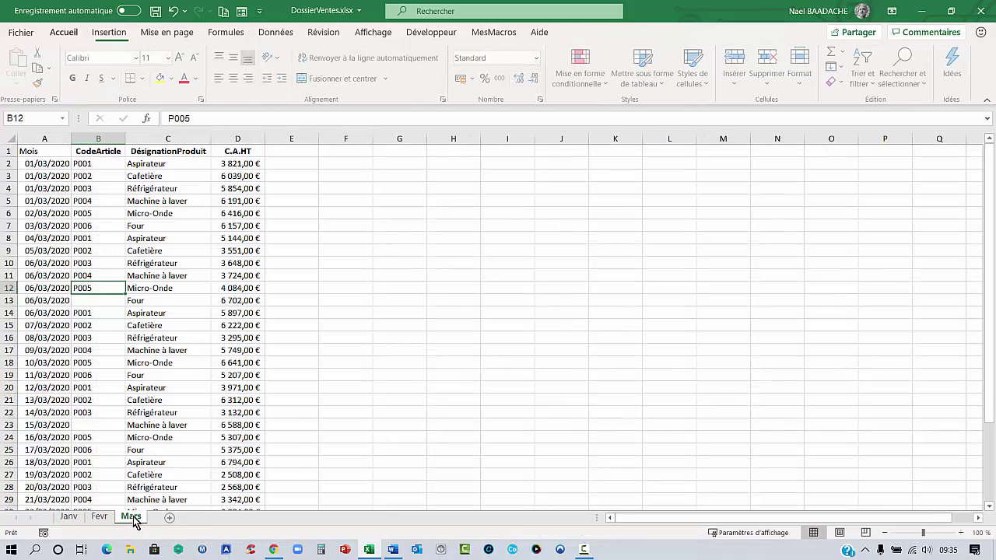
click(60, 210)
ctrl+scroll(62, 207, up, 1)
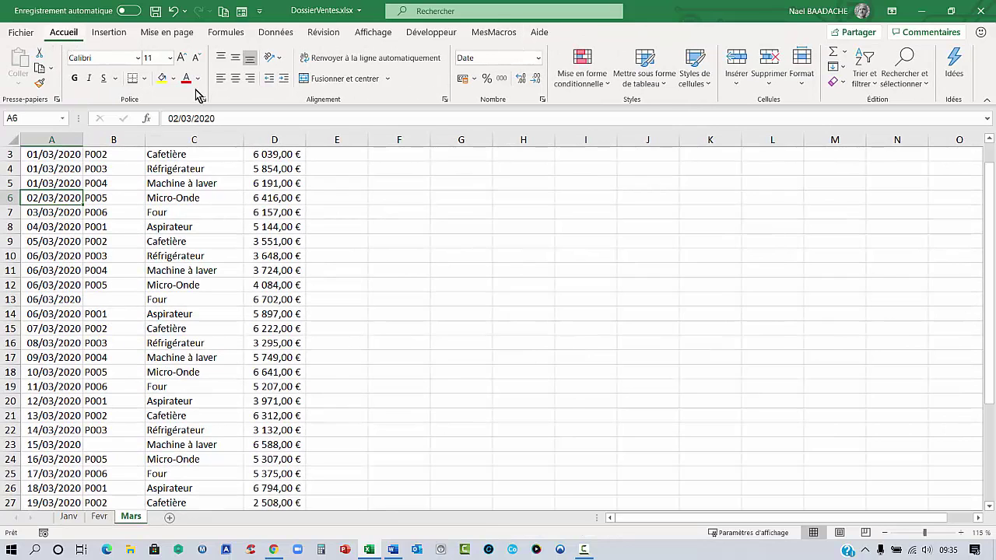
click(650, 77)
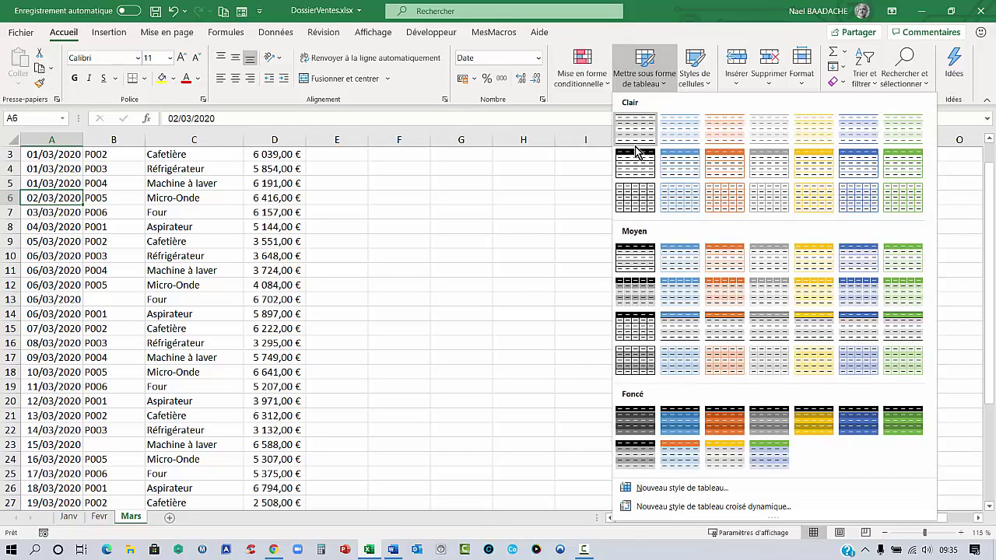
click(634, 172)
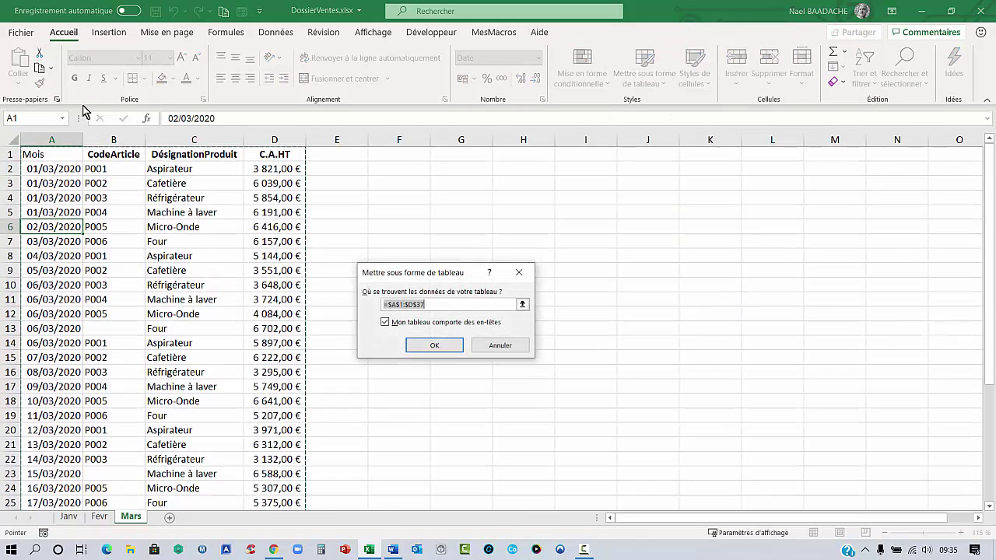
click(429, 347)
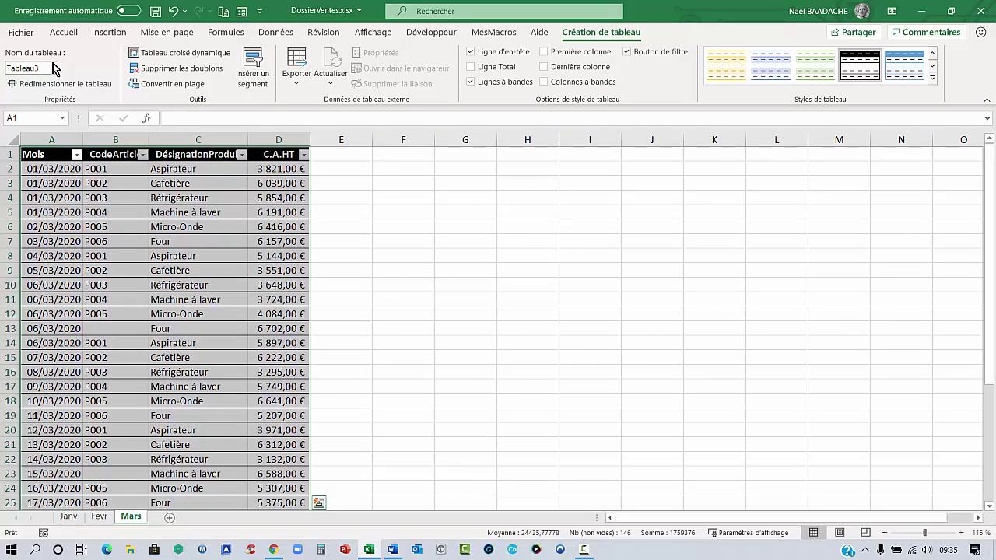
click(45, 68)
text(Base_)
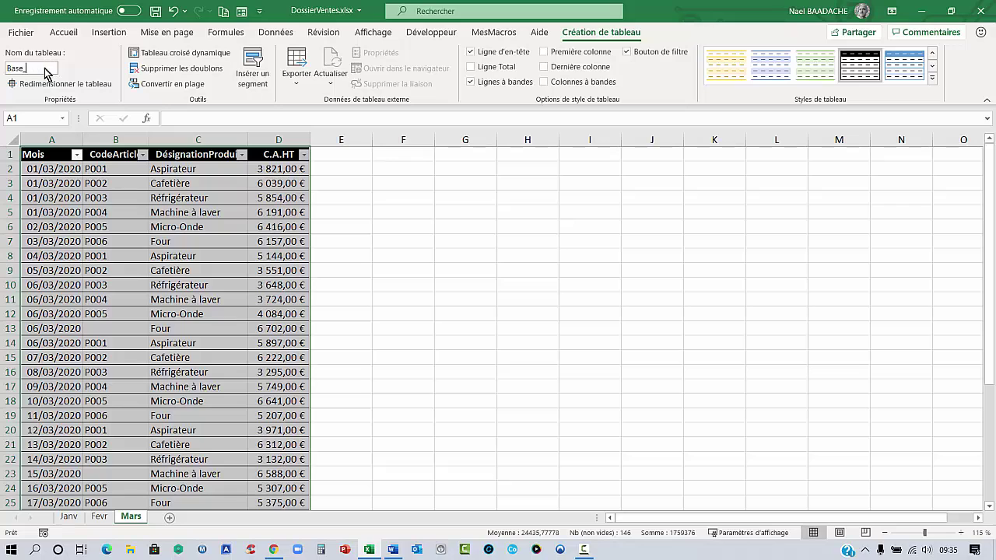
text(ars)
key(Return)
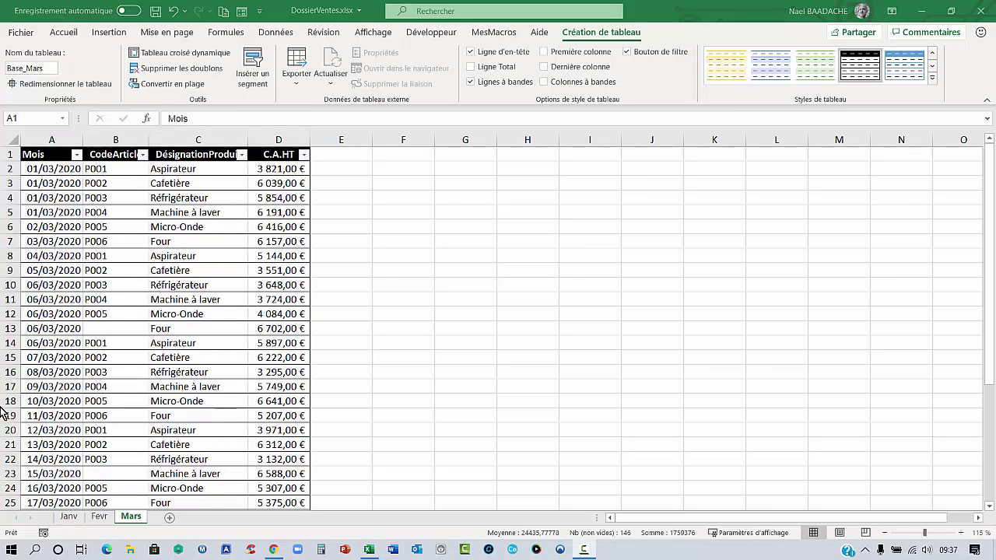
click(226, 312)
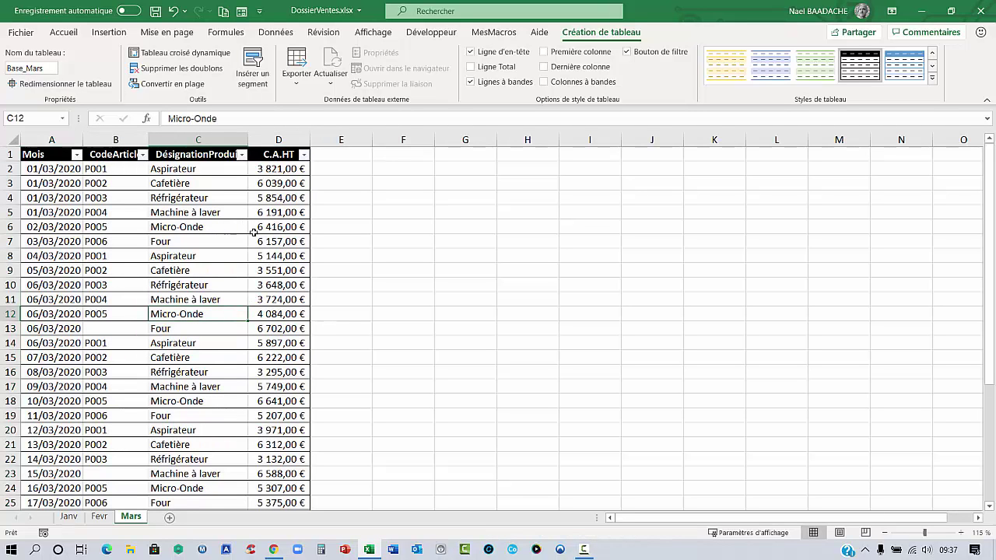
click(278, 33)
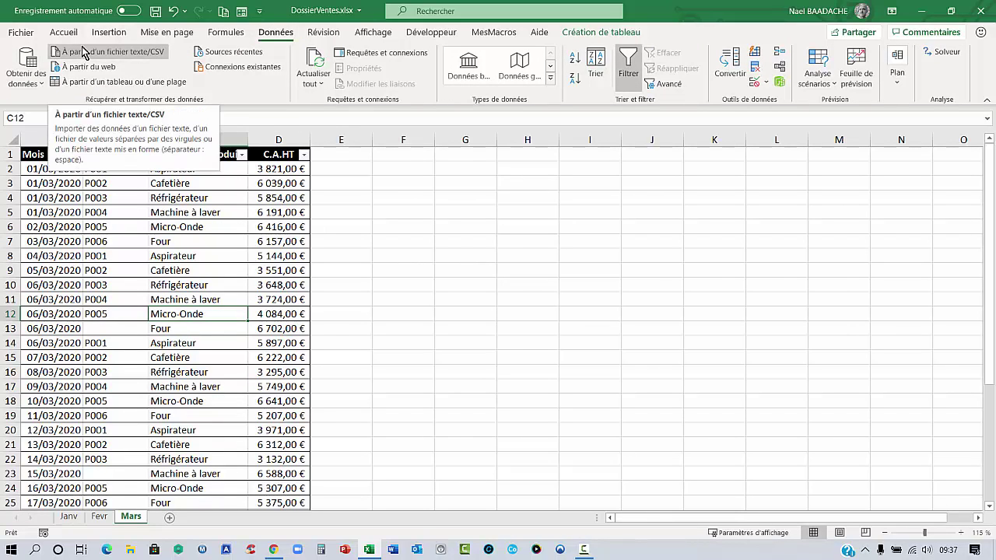
Create a blank query with the formula =Excel.CurrentWorkbook() to list the workbook's tables
click(32, 91)
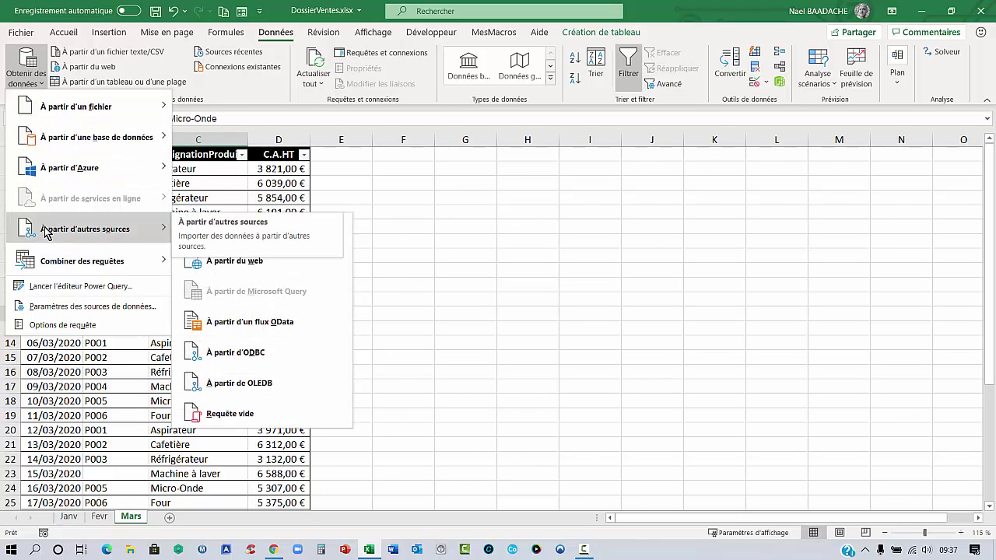
mouse_move(86, 229)
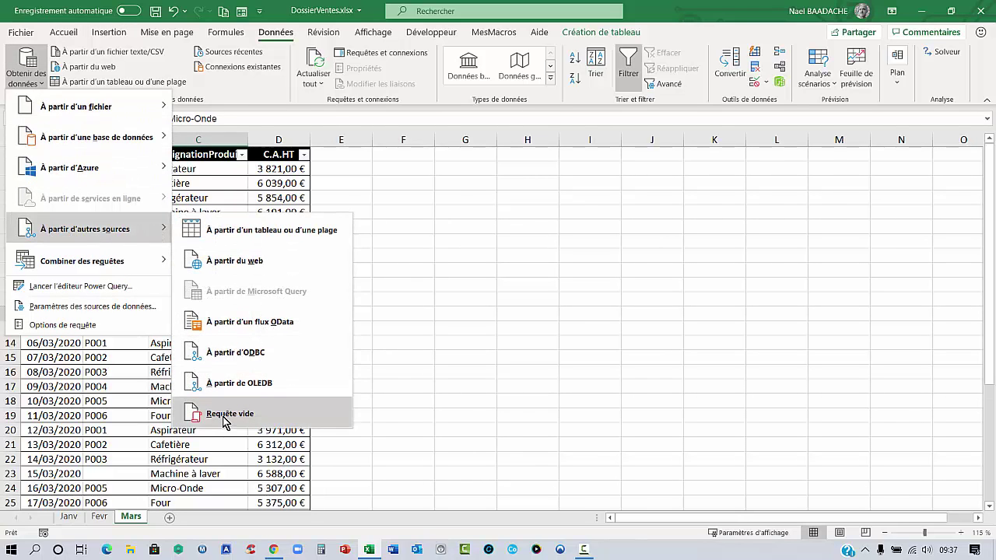
click(224, 418)
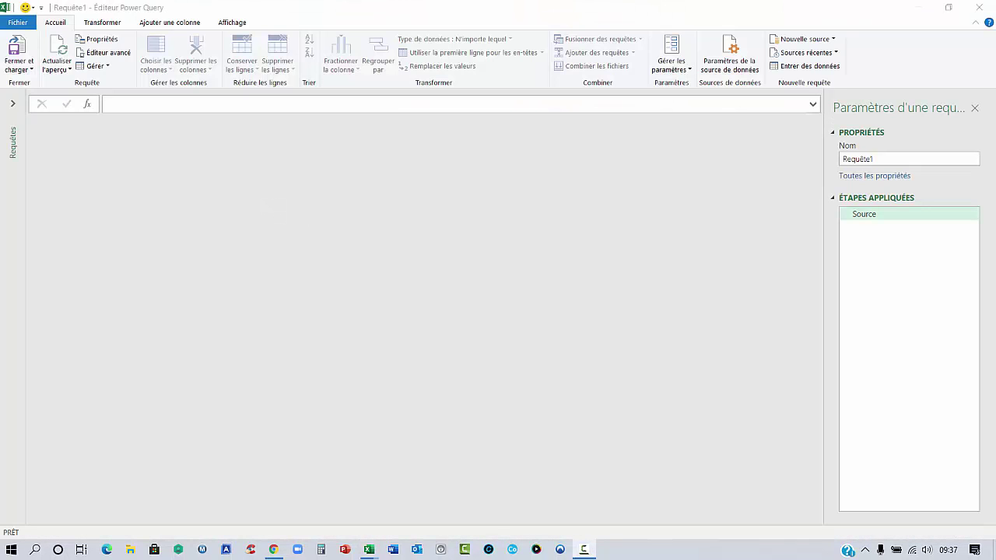
click(125, 106)
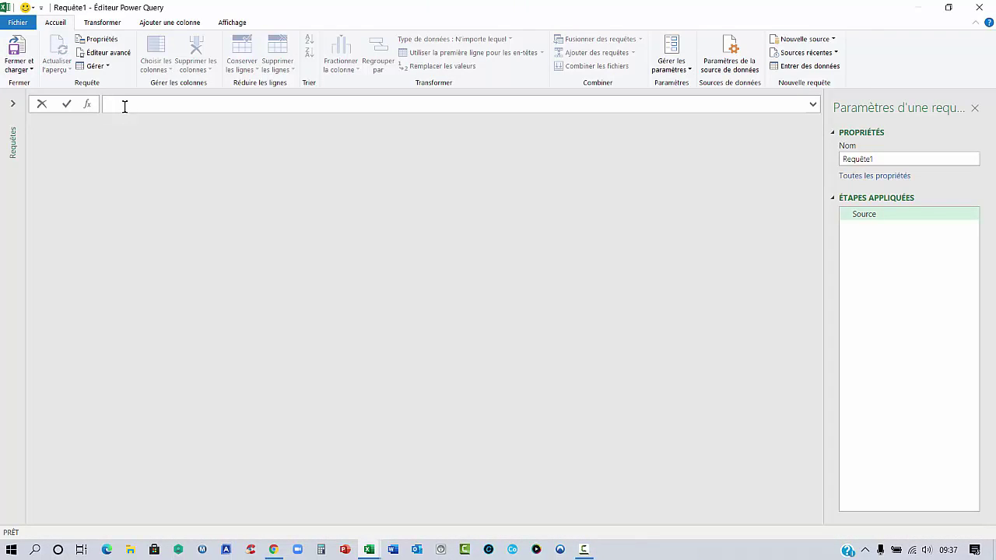
text(=)
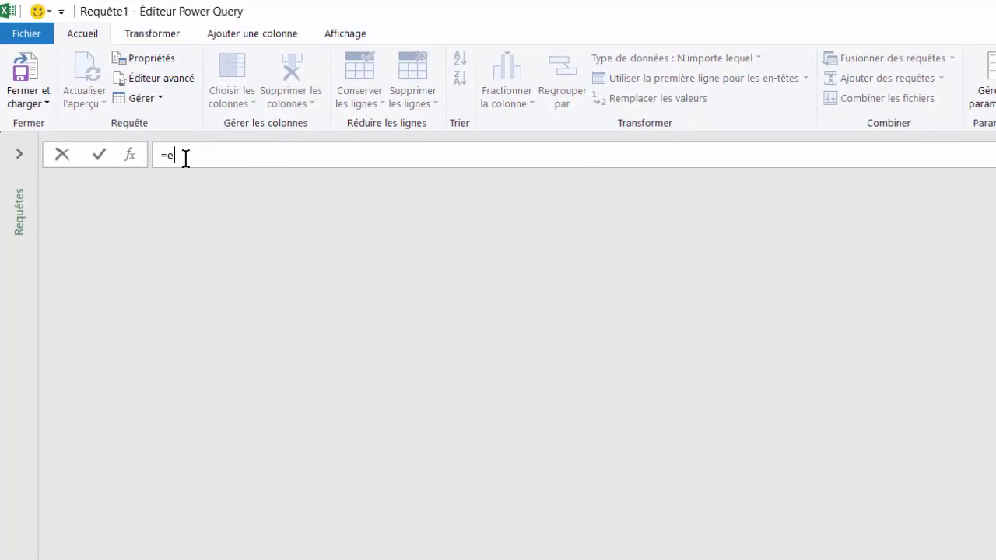
text(excel)
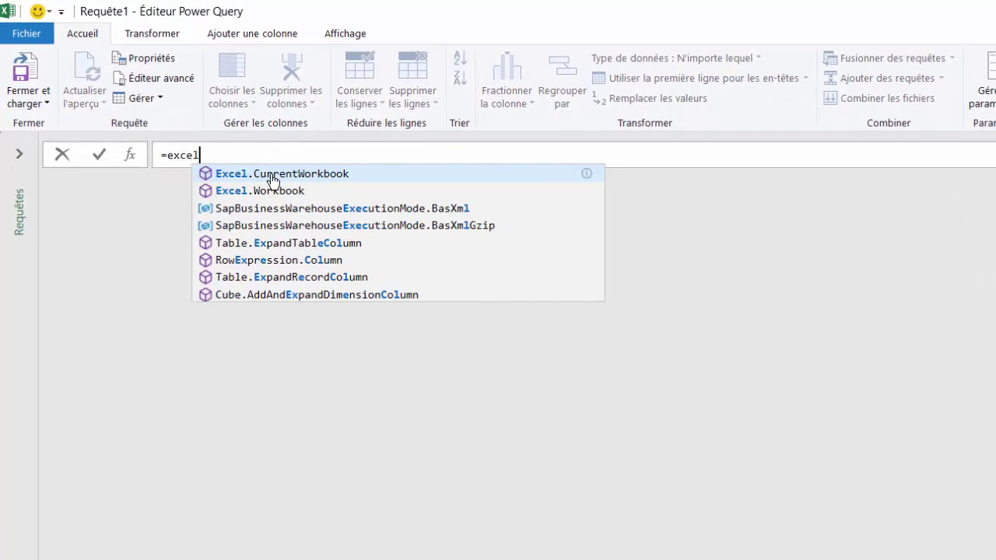
click(273, 173)
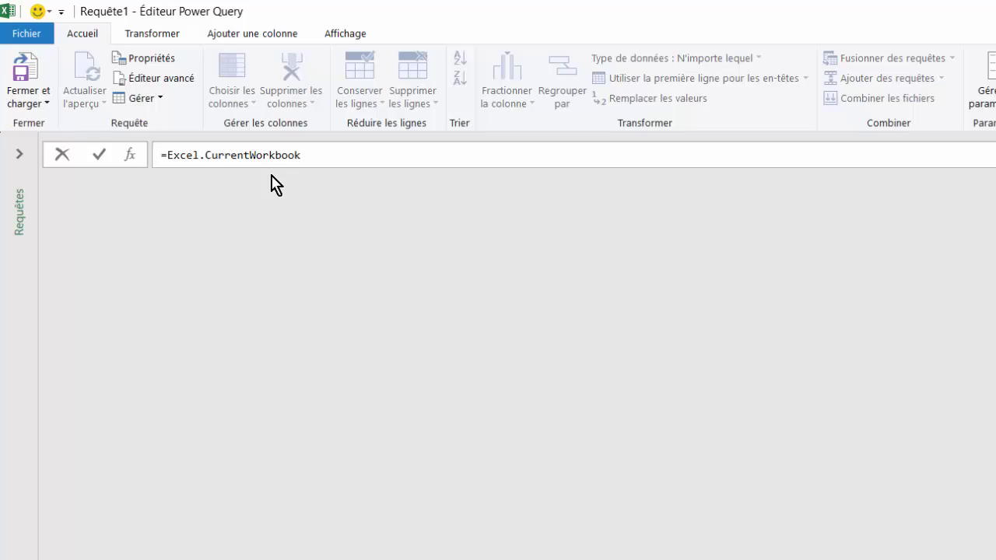
text(()
key(Return)
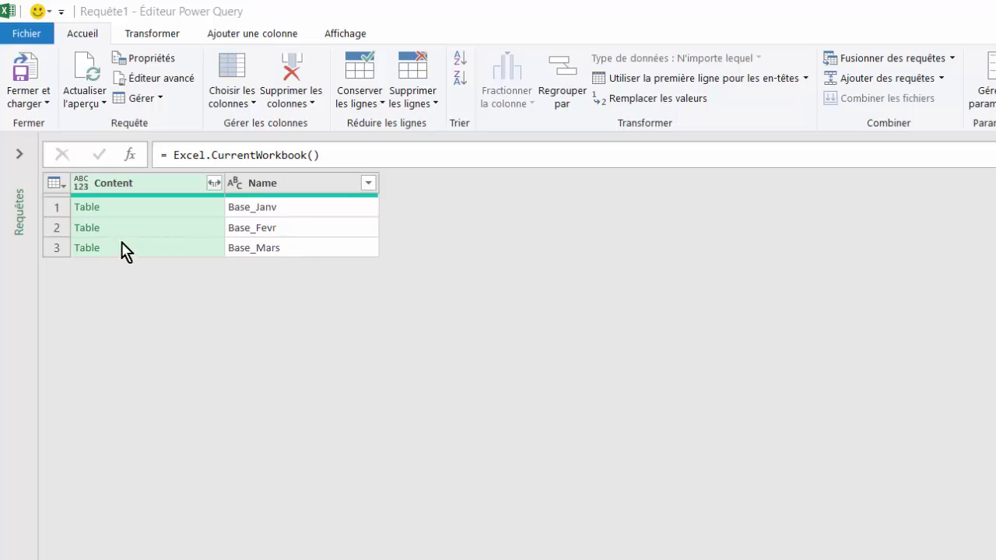
Preview the Base_Janv, Base_Fevr and Base_Mars tables, then bring up the Content column's actions menu
click(117, 207)
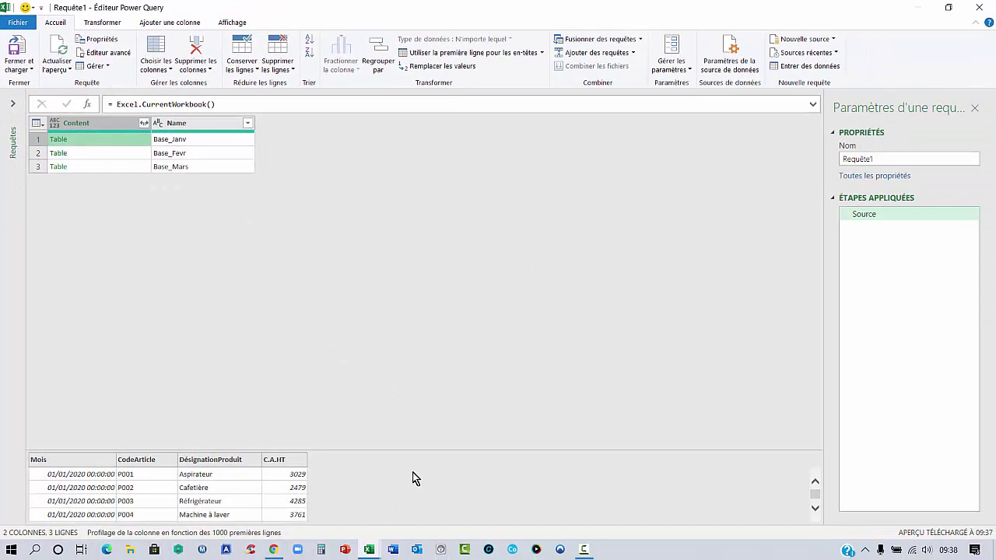
drag(407, 449, 410, 379)
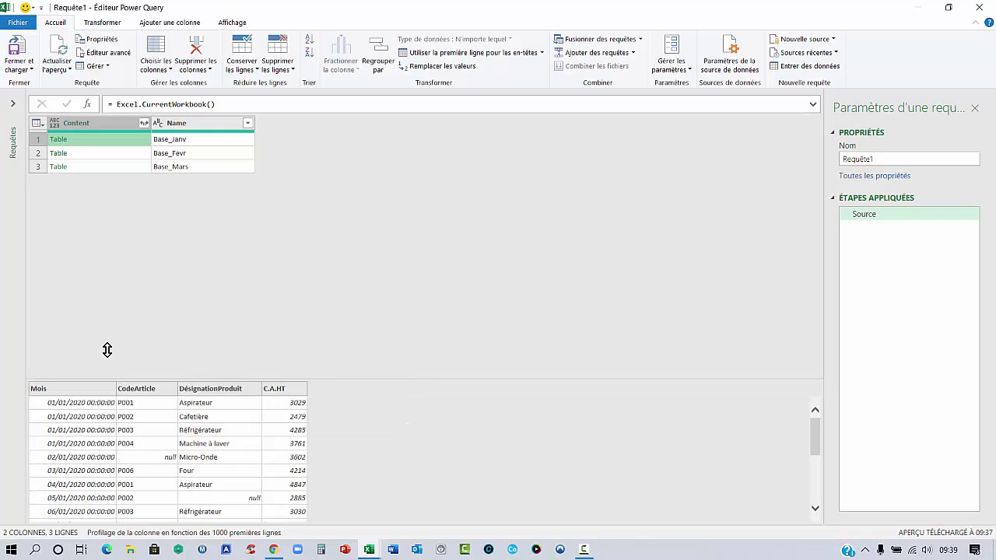
click(73, 154)
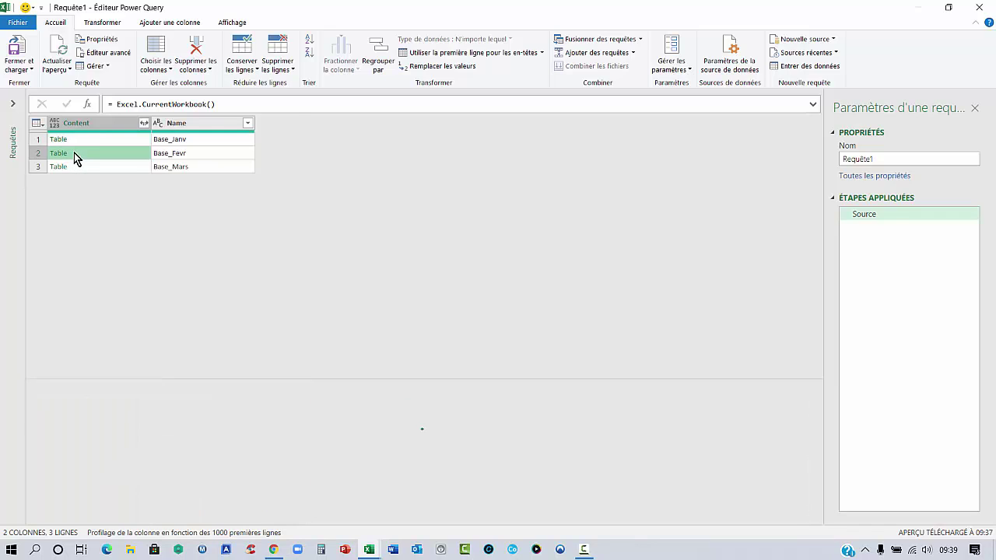
click(75, 167)
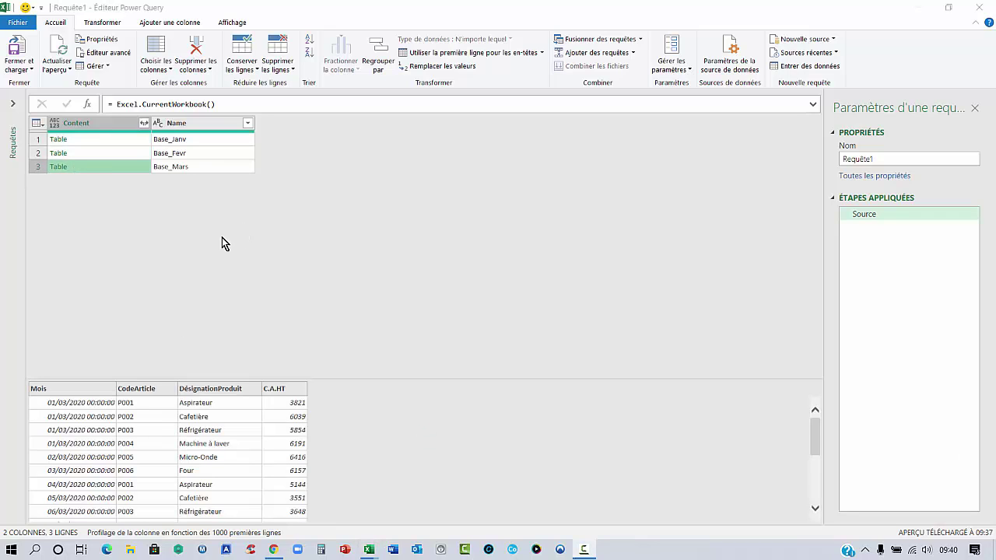
click(199, 126)
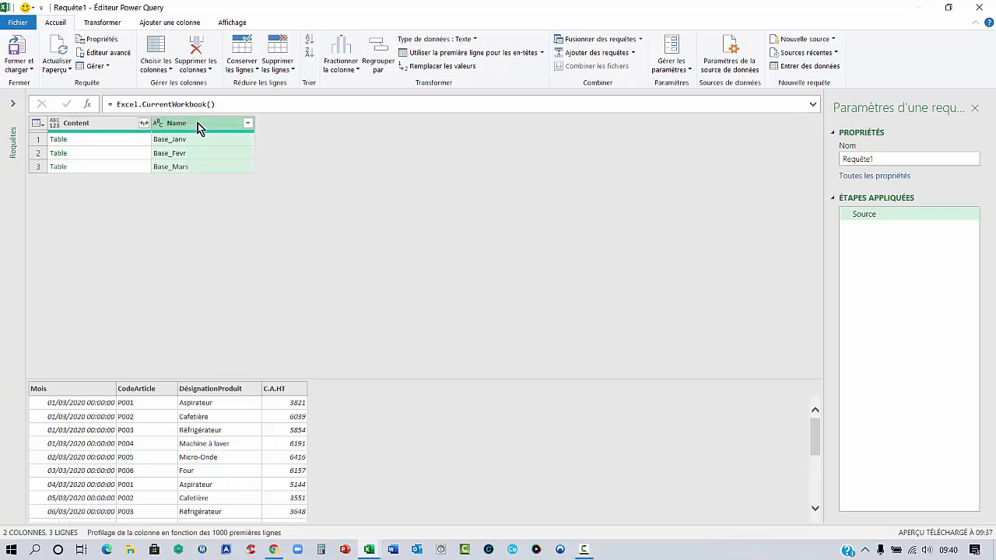
click(68, 126)
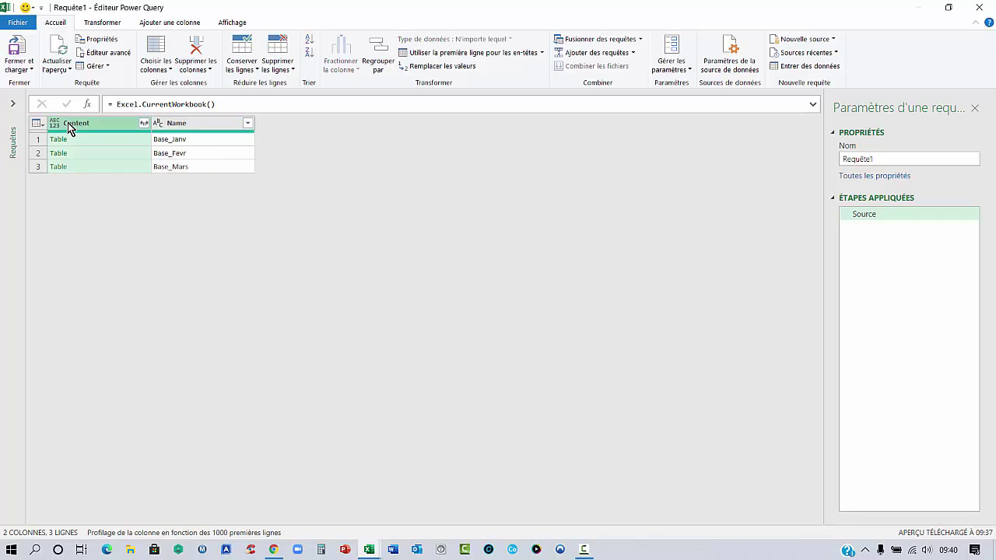
right_click(68, 122)
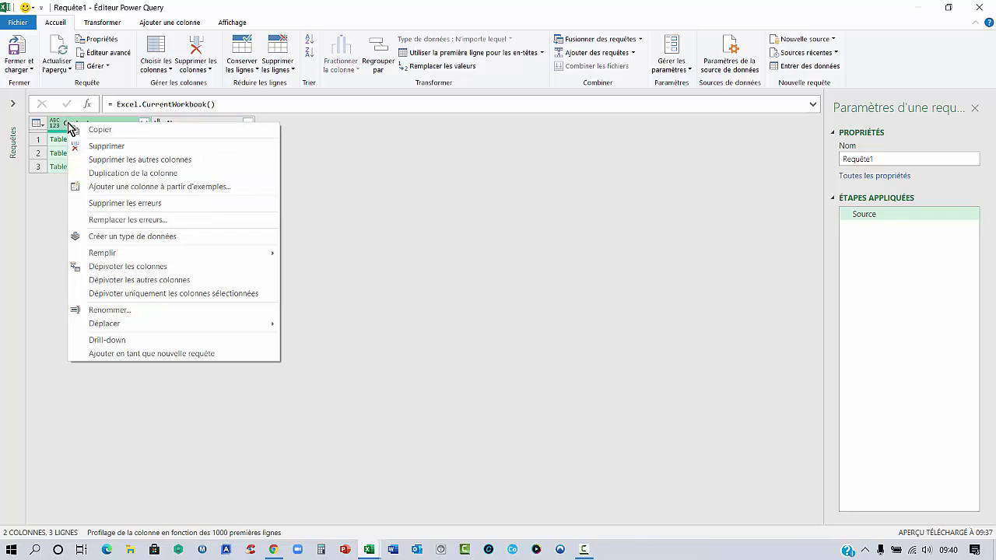
Keep only the Content column and rename the query to Annuel
click(95, 161)
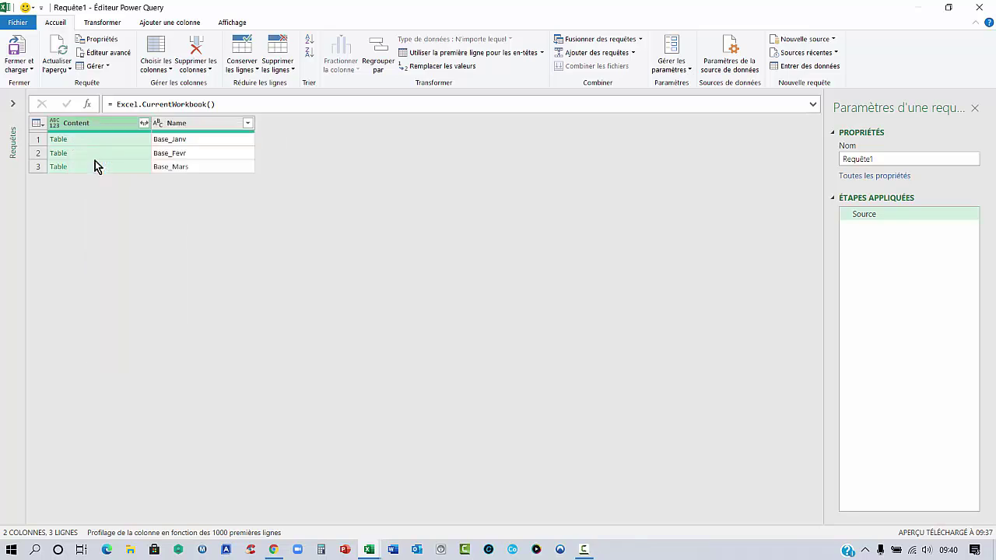
click(886, 157)
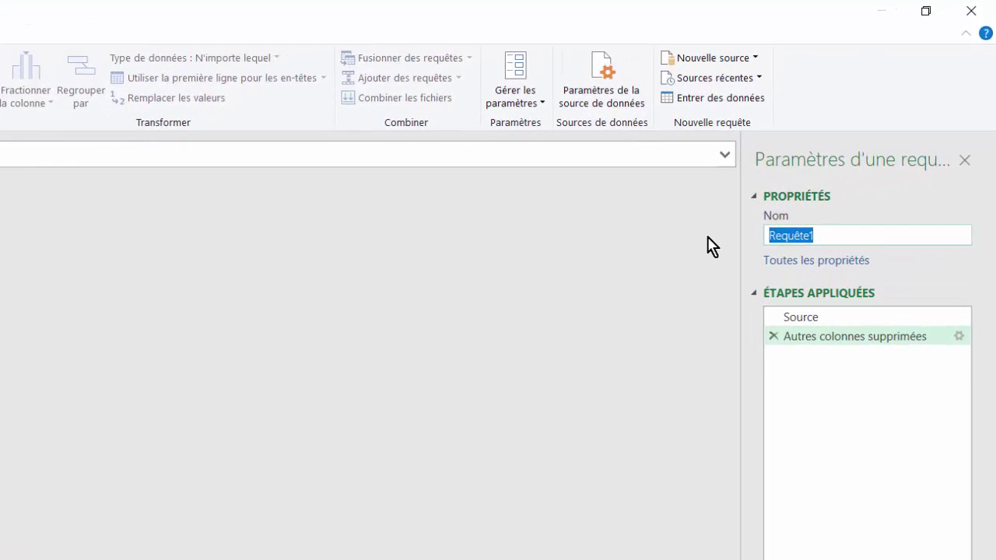
text(Anne)
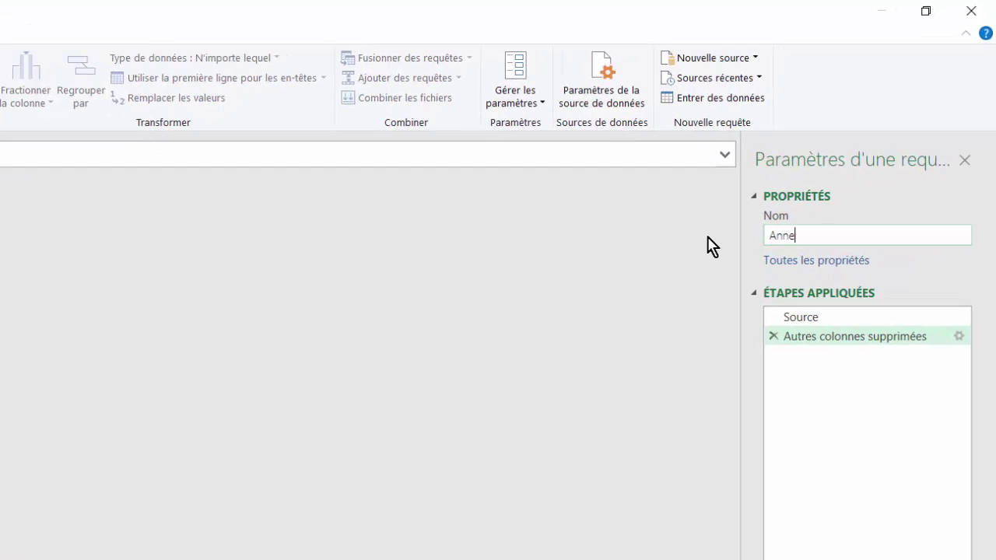
key(BackSpace)
text(uel)
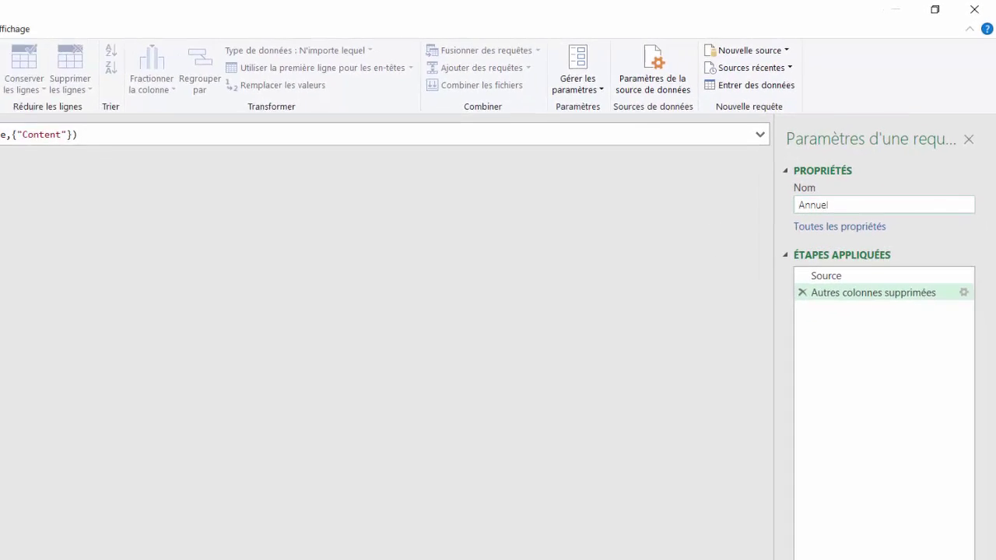
key(Return)
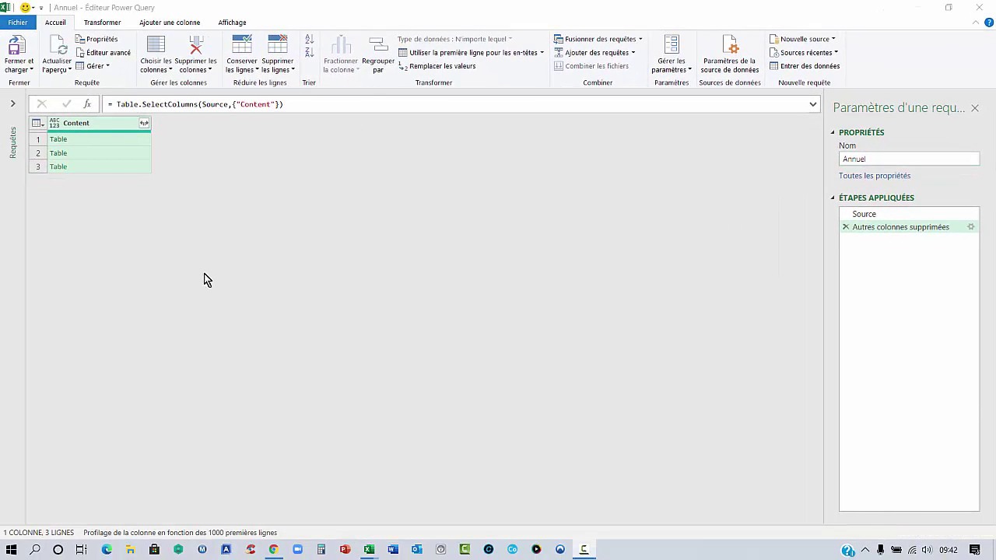
Expand Content into its four columns without the Content prefix
click(144, 123)
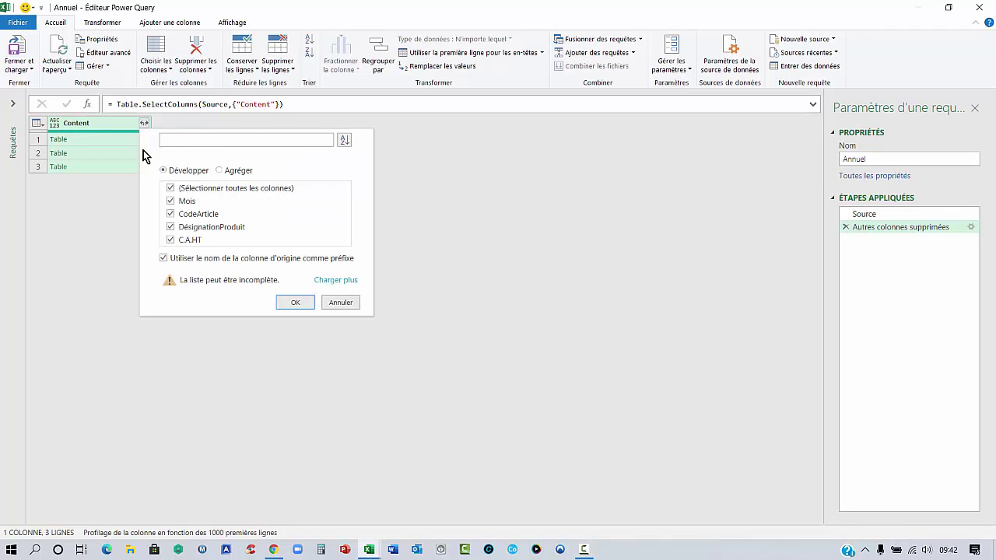
click(163, 258)
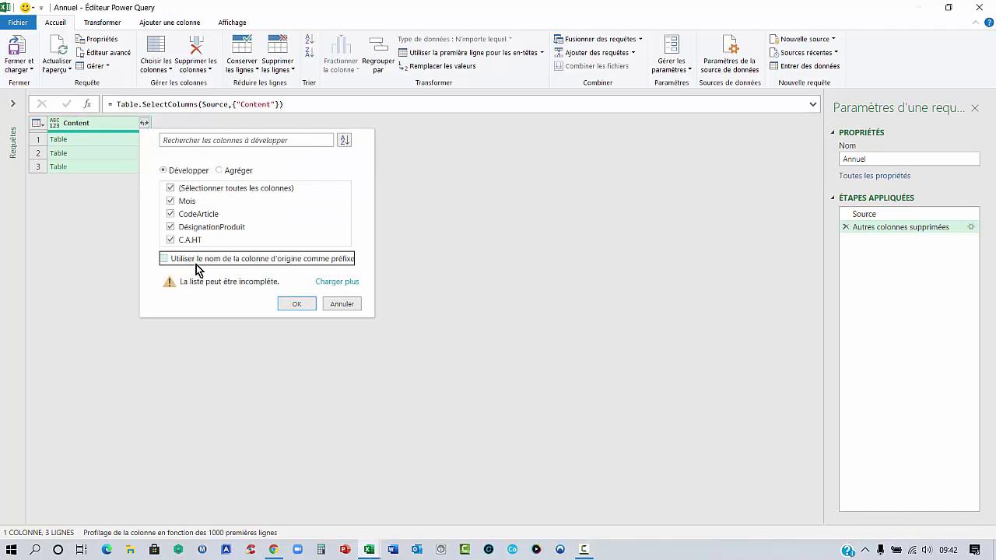
click(296, 303)
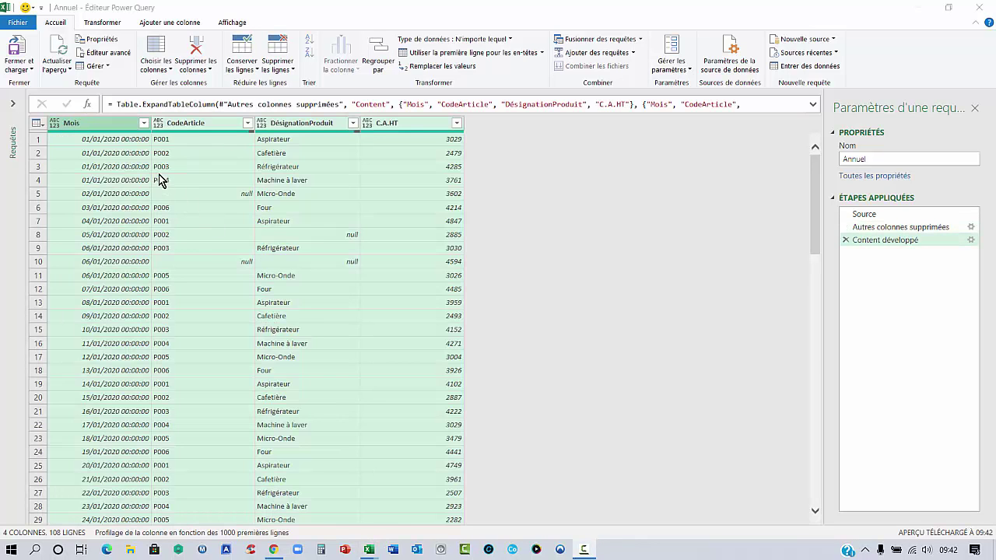
click(241, 179)
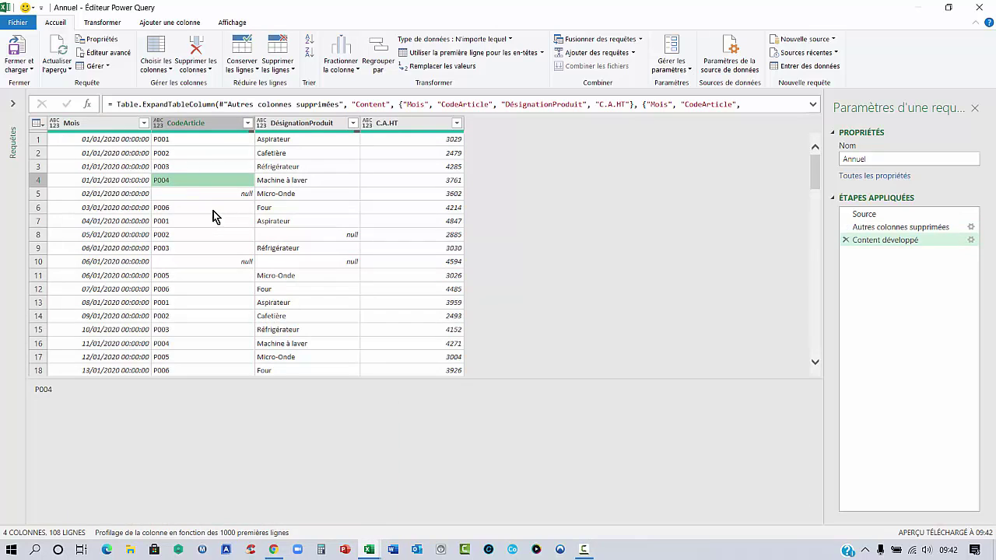
scroll(109, 191, down, 2)
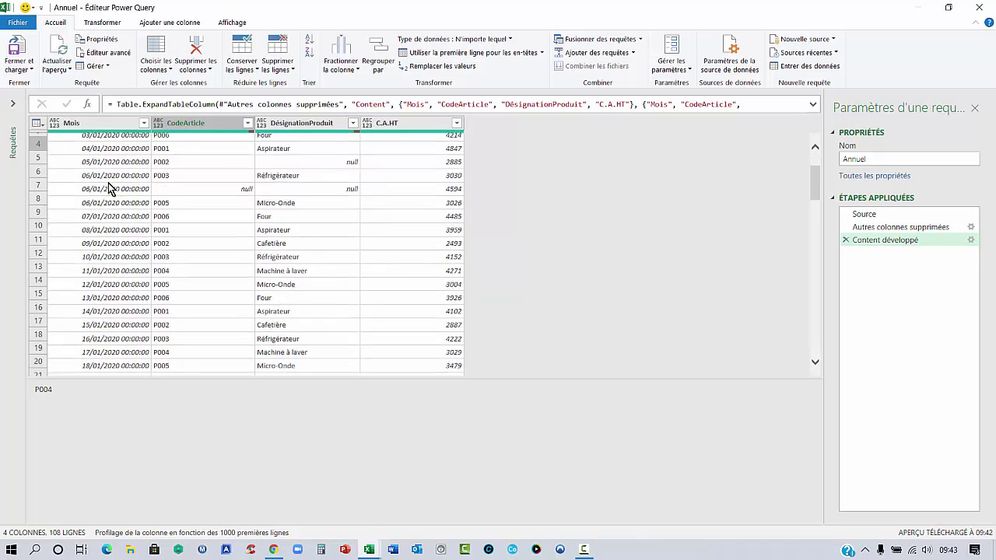
scroll(108, 190, down, 3)
scroll(109, 190, down, 3)
scroll(109, 191, down, 3)
scroll(109, 195, down, 3)
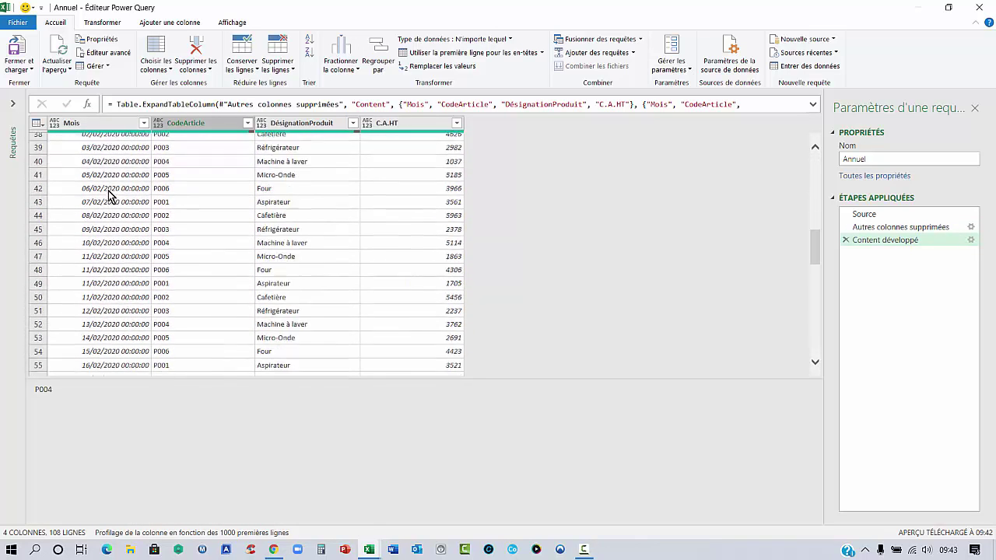
scroll(109, 194, down, 4)
scroll(109, 194, down, 4)
scroll(108, 194, down, 3)
scroll(109, 196, down, 5)
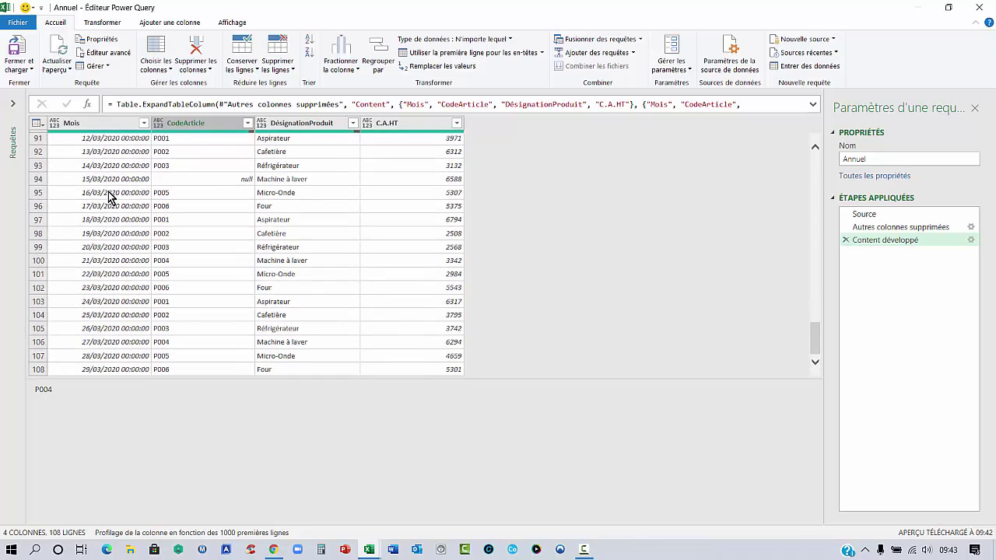
scroll(154, 199, up, 10)
scroll(157, 199, up, 10)
scroll(157, 198, up, 7)
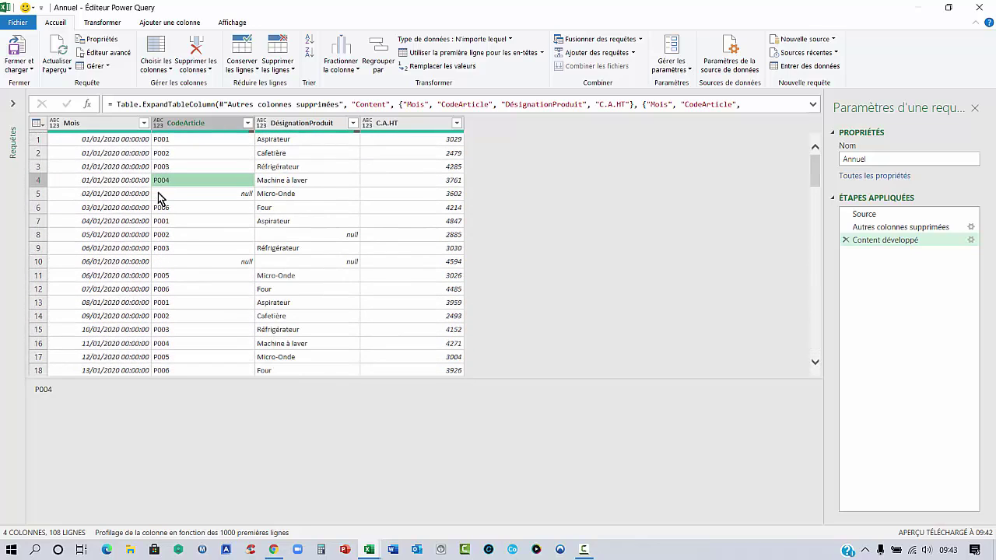
click(128, 140)
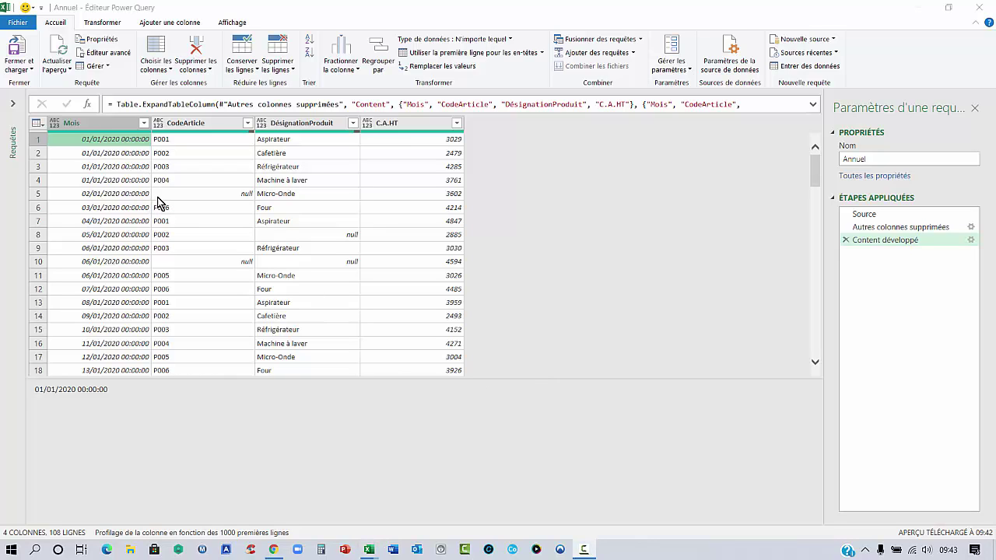
click(214, 195)
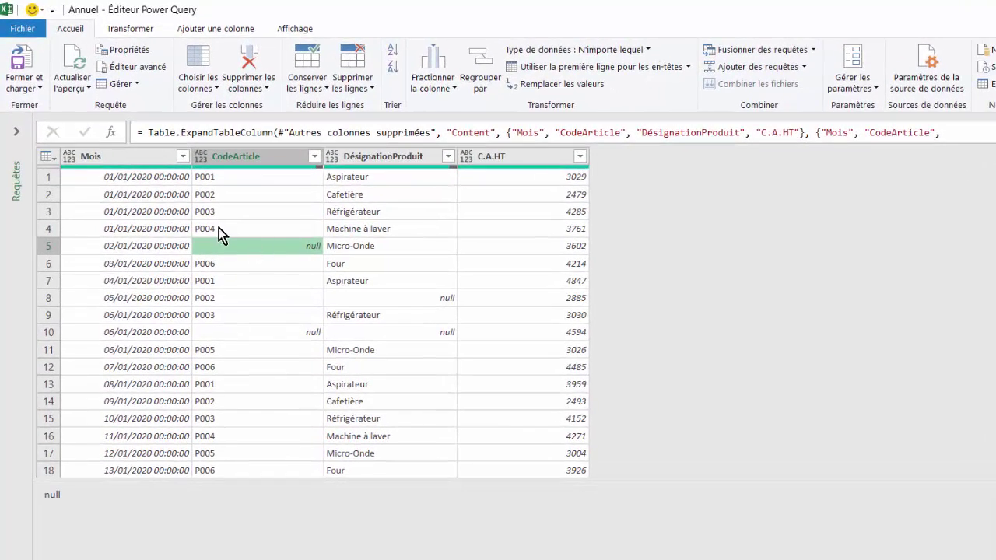
click(215, 228)
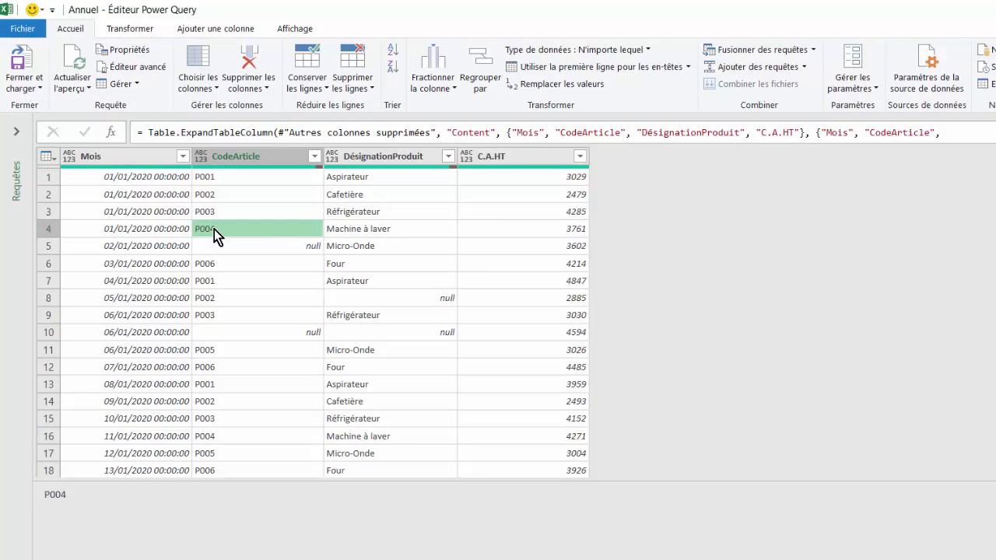
click(287, 250)
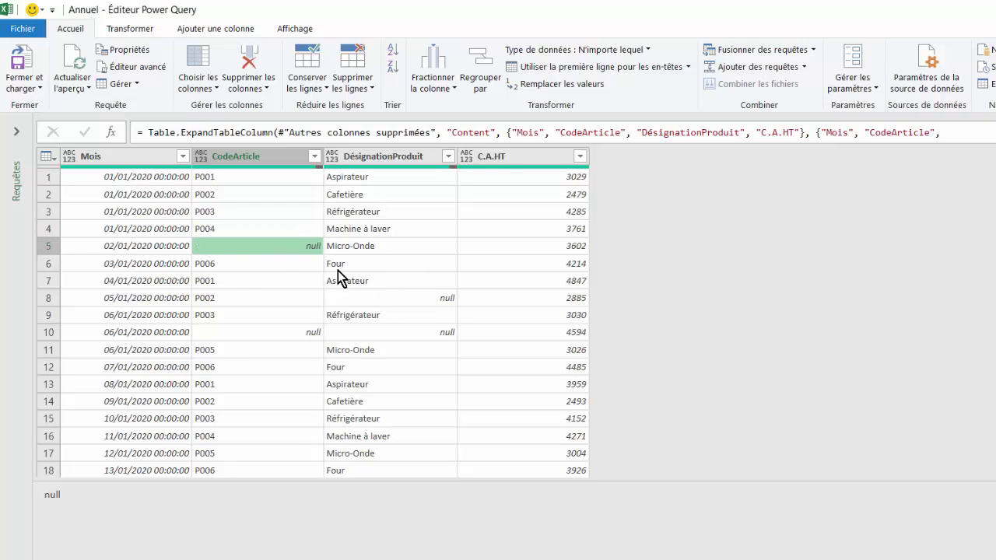
click(368, 295)
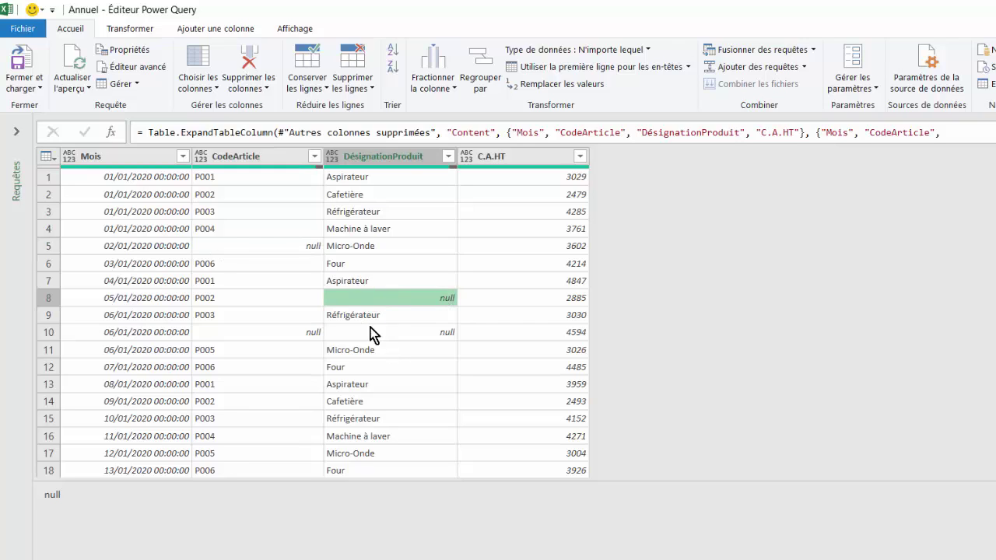
click(245, 333)
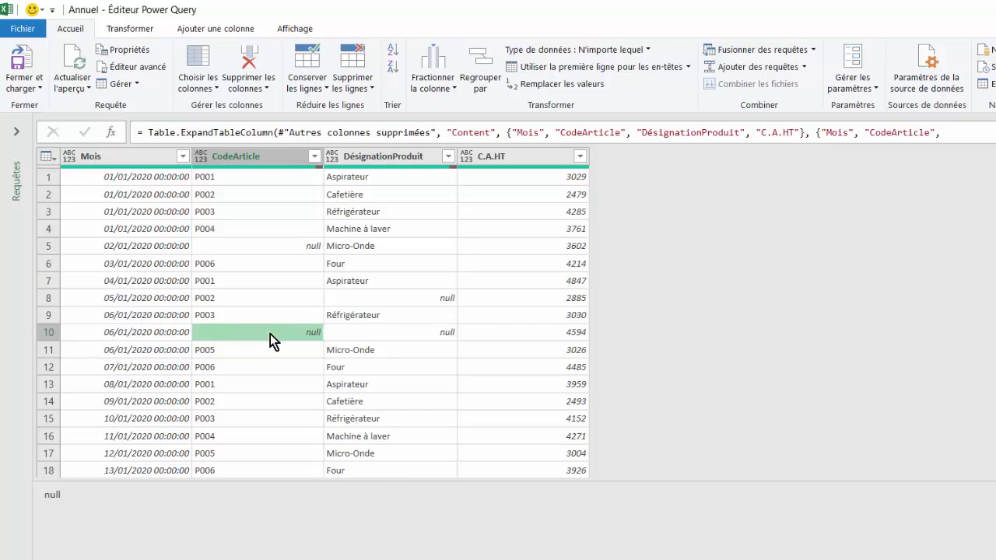
click(411, 334)
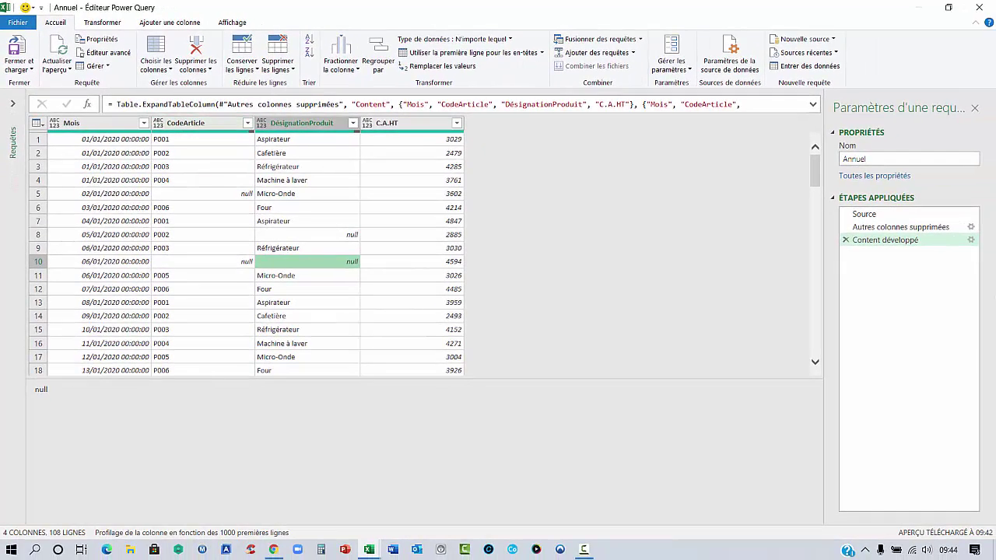
click(192, 125)
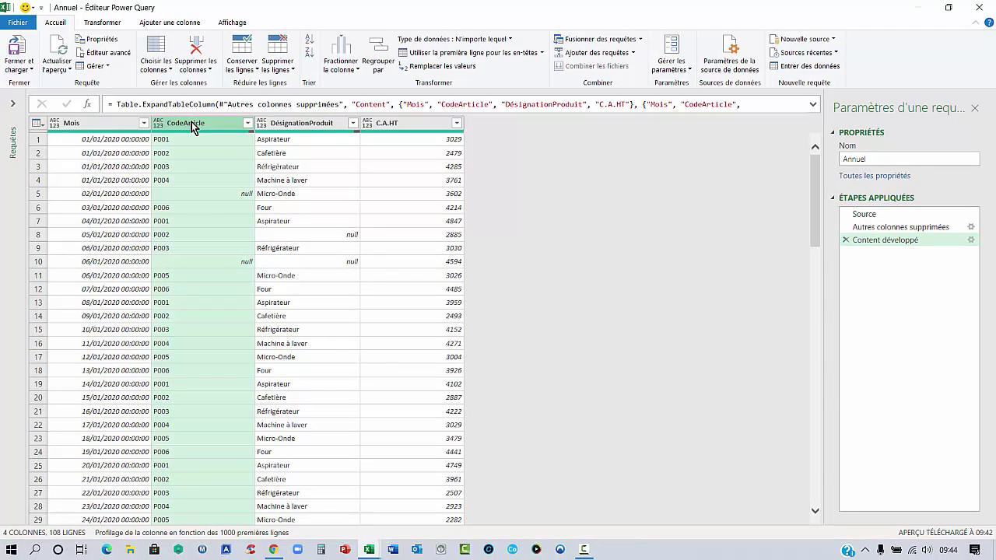
Fill down the empty CodeArticle and DésignationProduit values from the rows above
right_click(192, 126)
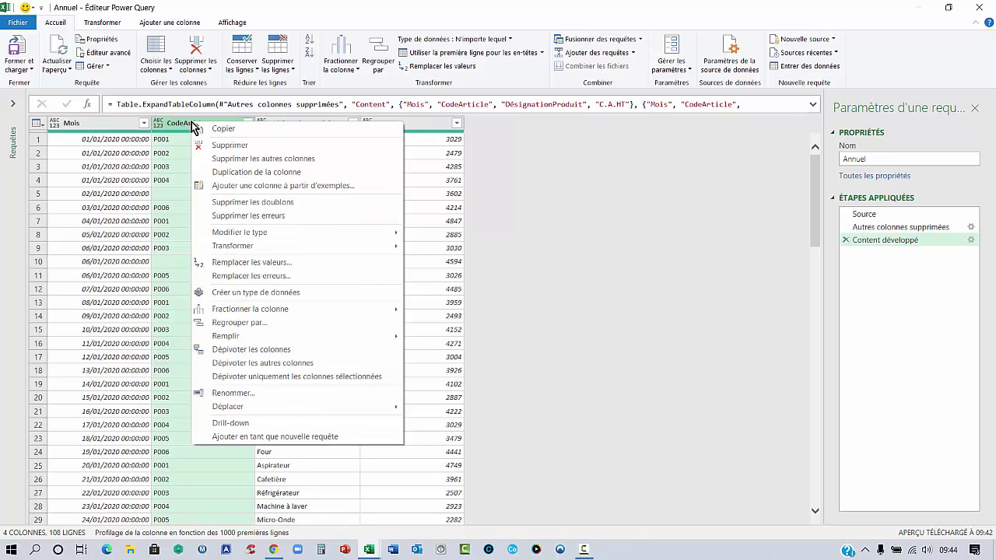
click(218, 123)
right_click(218, 124)
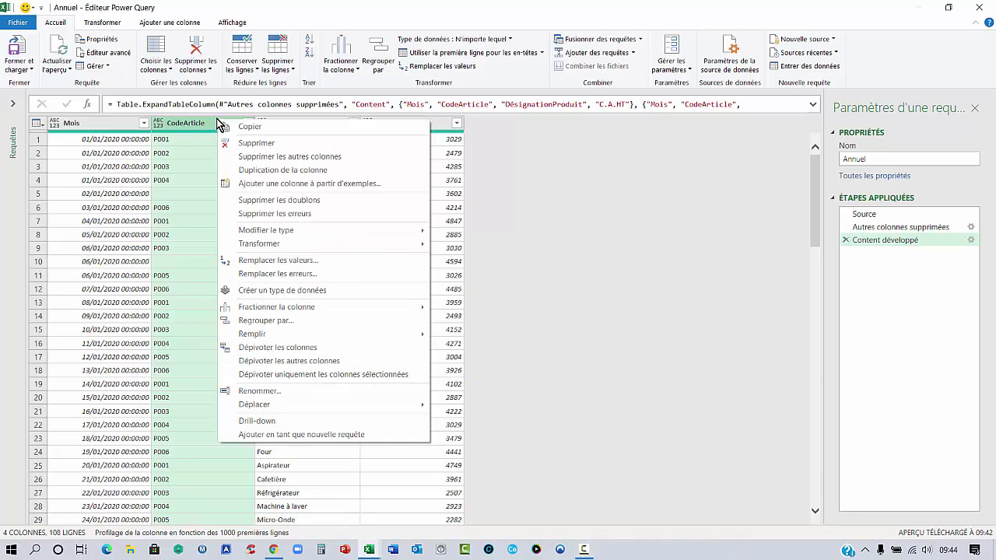
click(461, 336)
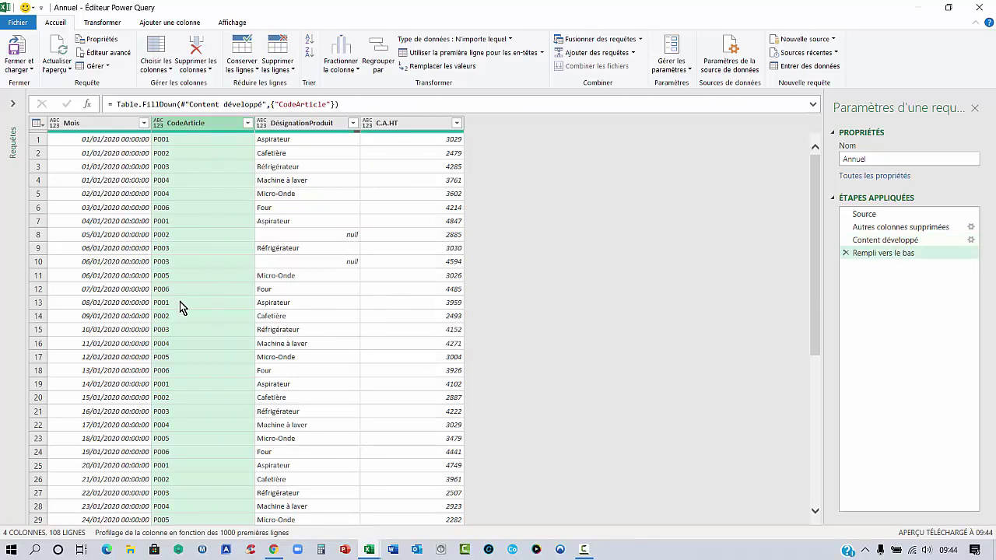
click(311, 125)
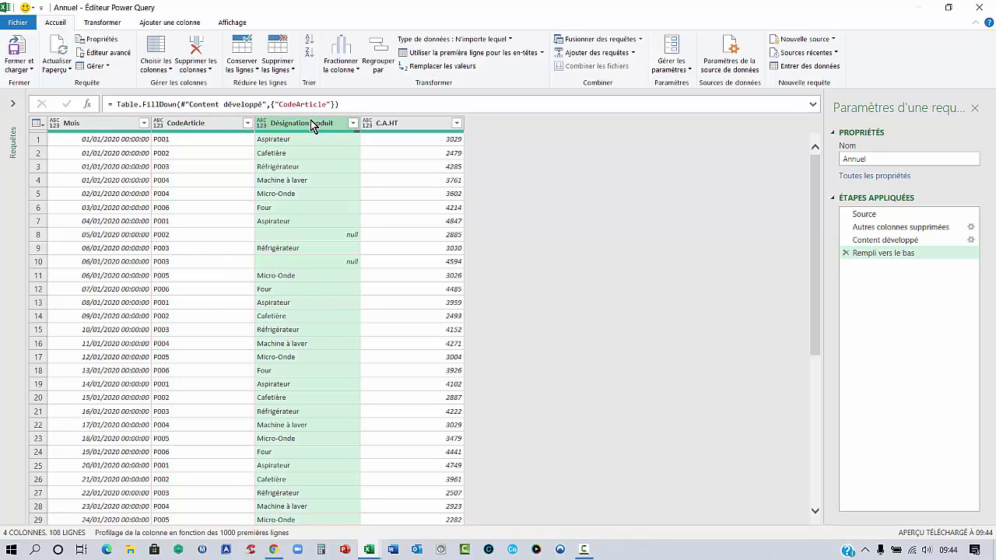
right_click(312, 126)
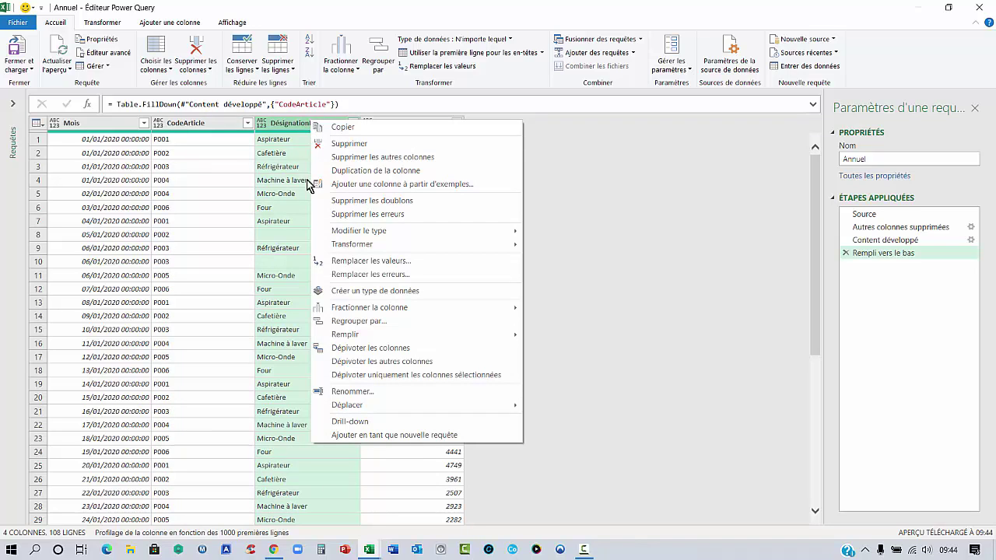
mouse_move(344, 334)
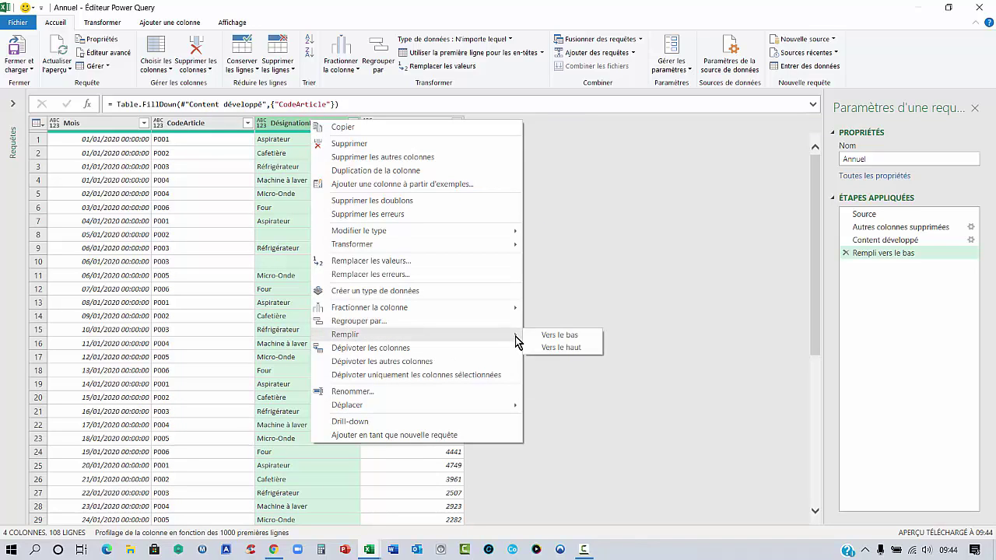
click(555, 336)
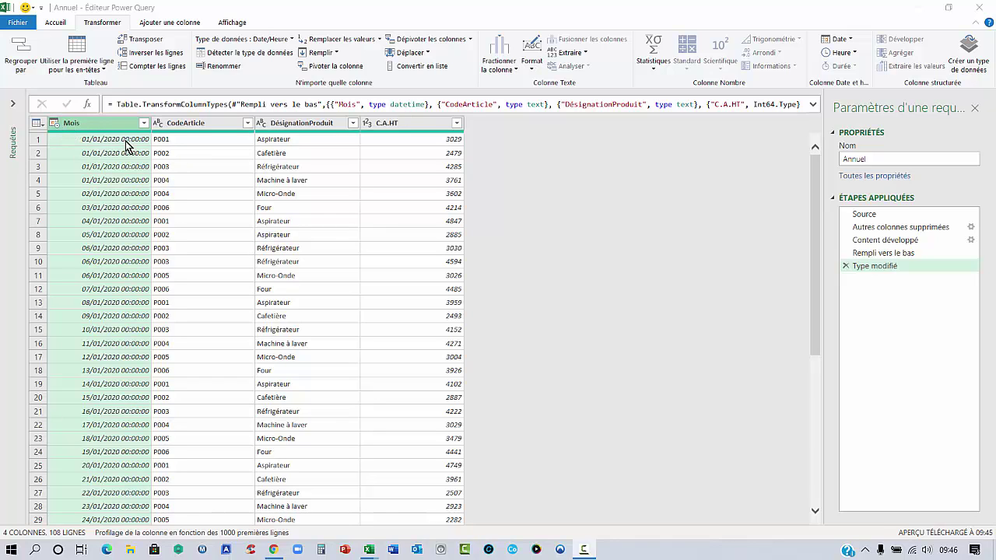
Change the Mois column type to Date, replacing the existing type conversion
click(55, 124)
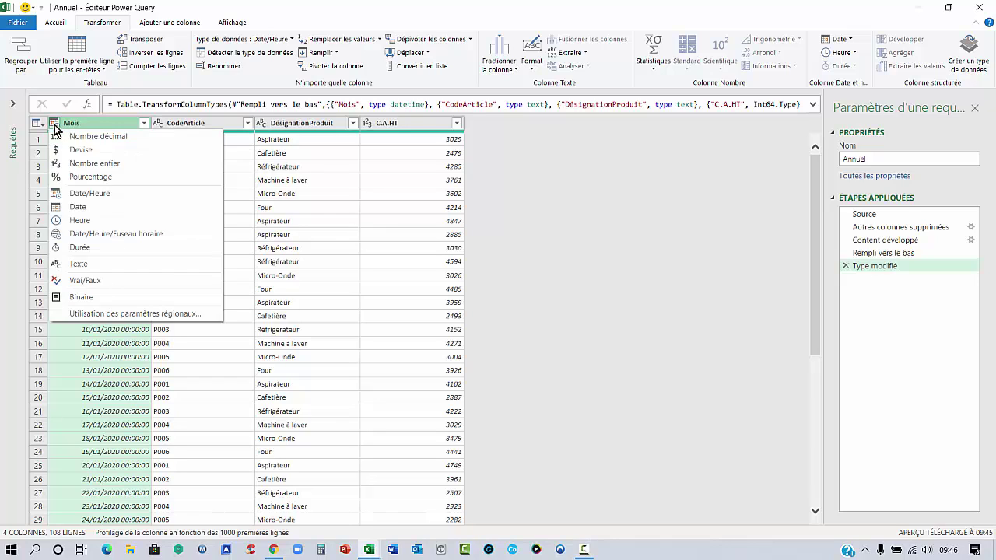
click(78, 207)
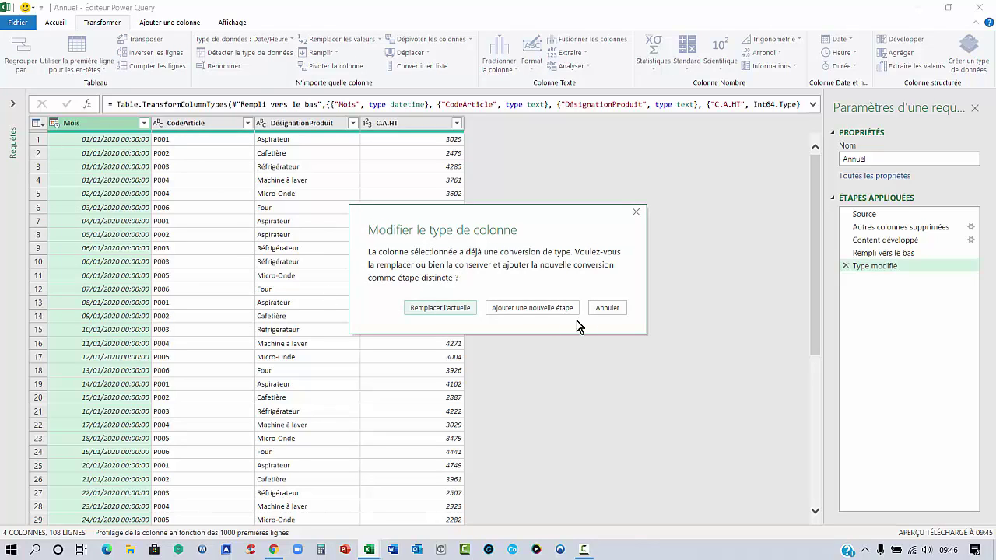
click(452, 306)
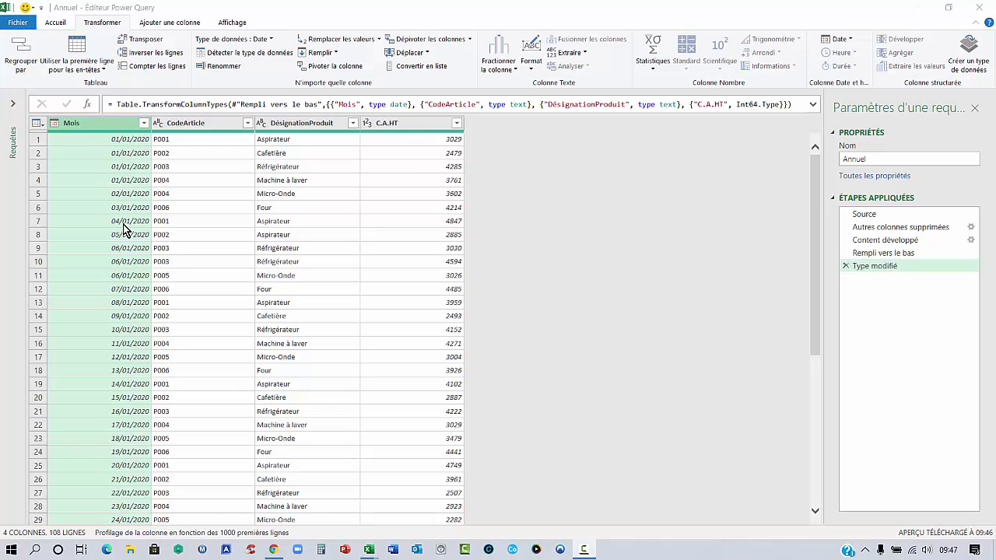
Insert a Date > Mois > Nom du mois column in the Annuel query, showing janvier, février, mars
click(176, 23)
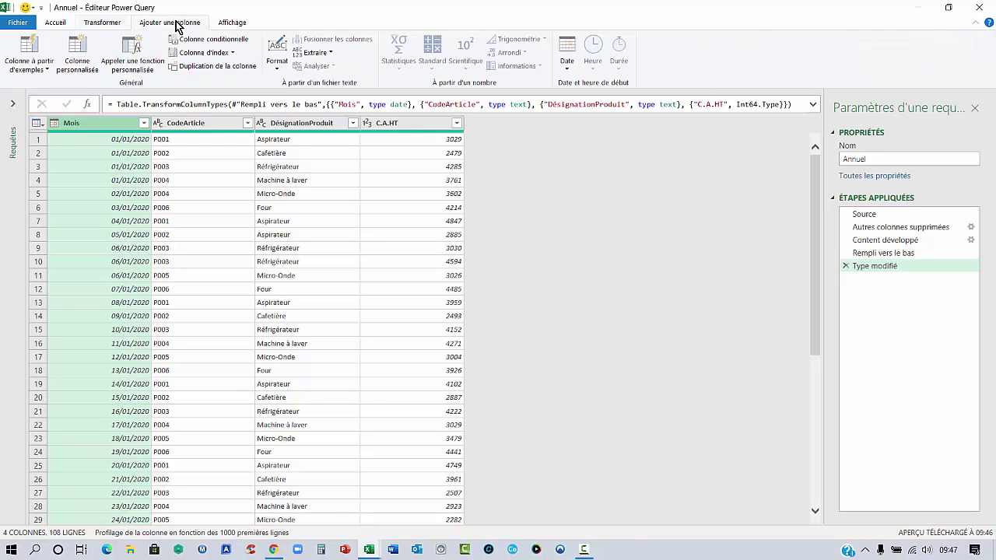
click(569, 74)
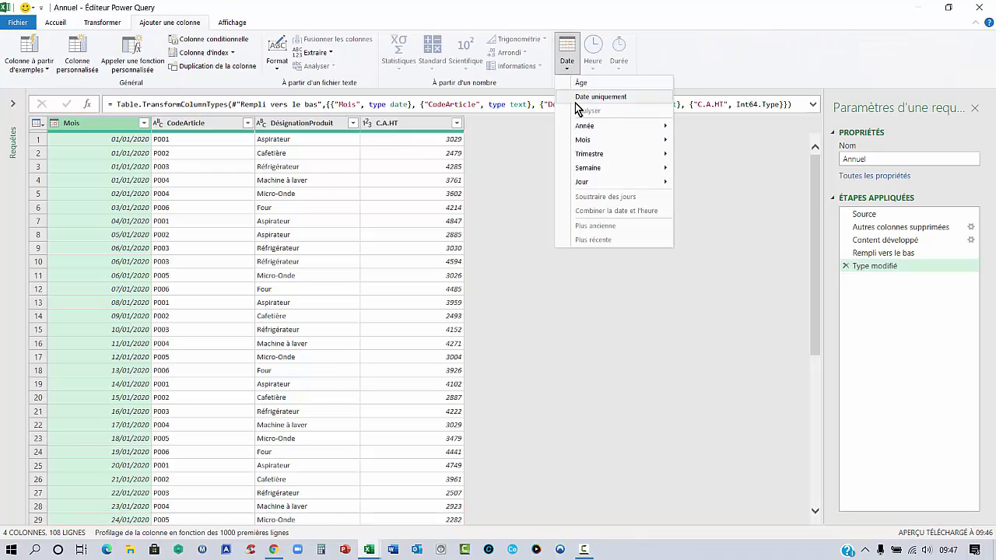
mouse_move(583, 139)
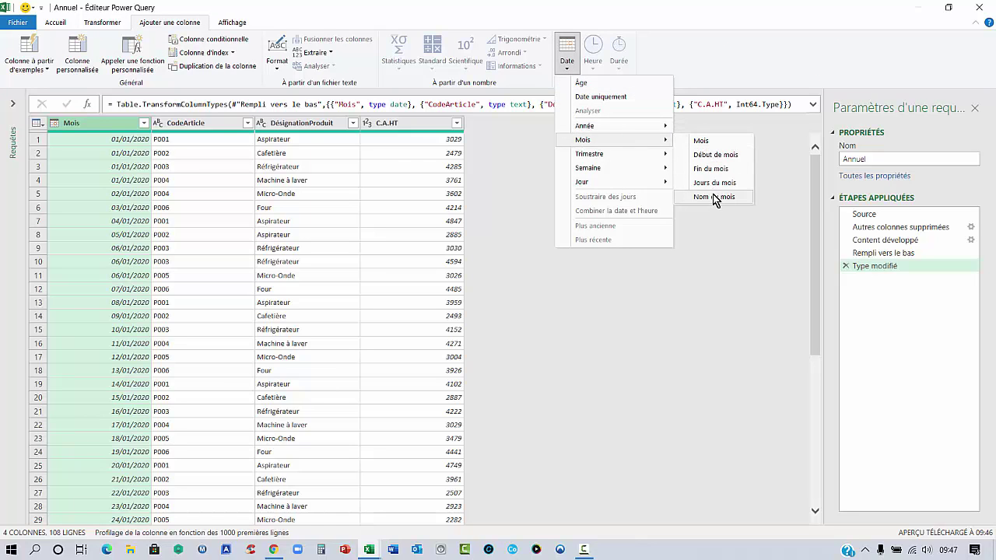
click(713, 196)
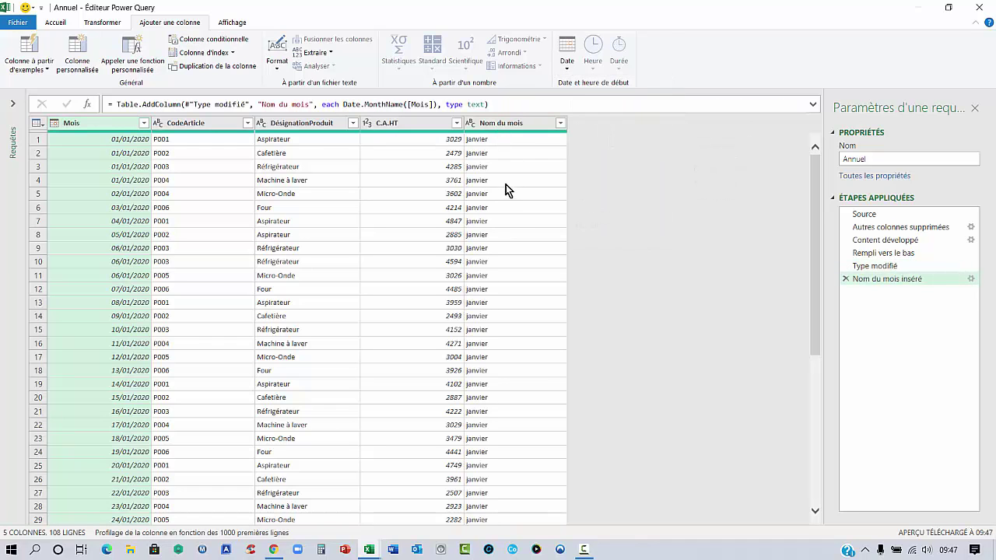
scroll(523, 239, down, 7)
scroll(509, 241, down, 6)
scroll(508, 184, down, 7)
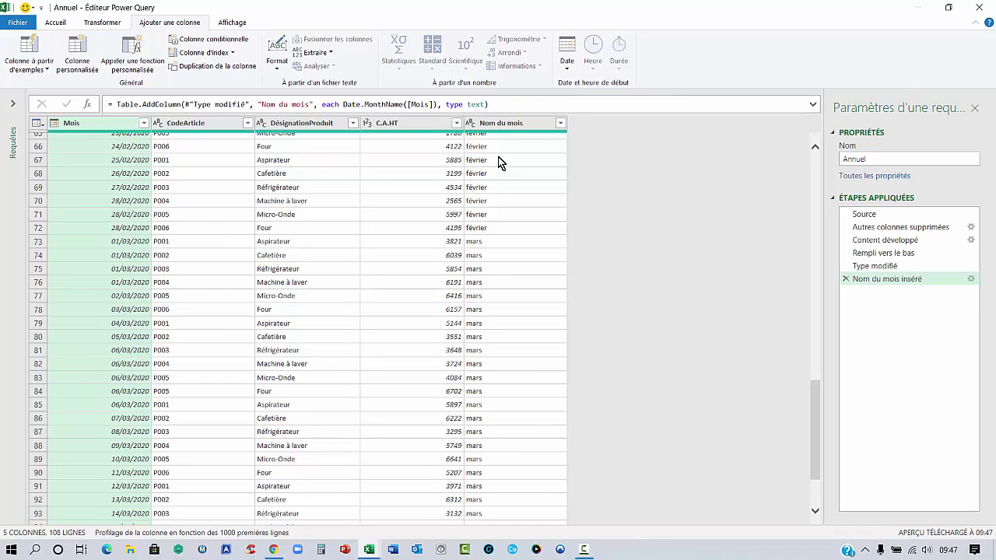
scroll(499, 164, up, 6)
scroll(500, 168, up, 5)
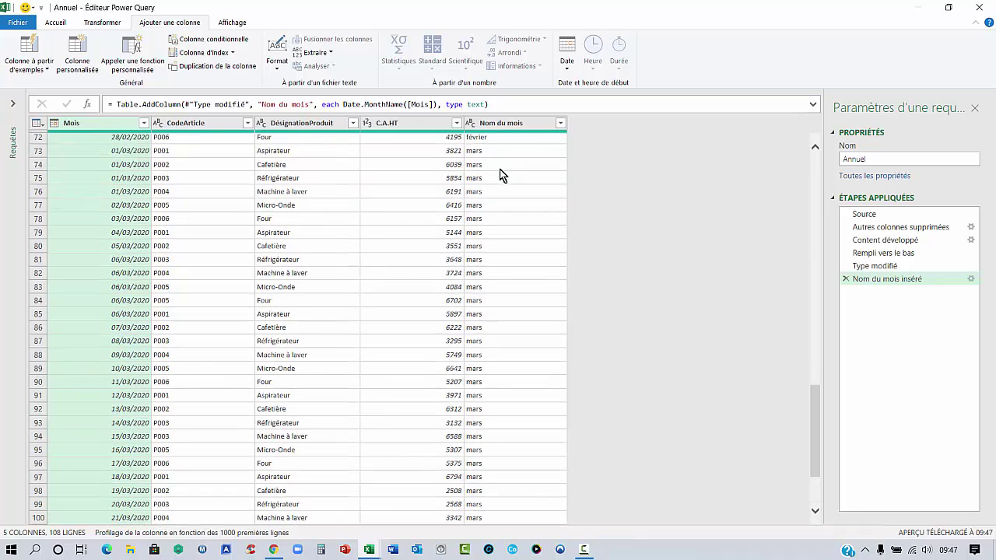
scroll(311, 194, up, 10)
click(131, 220)
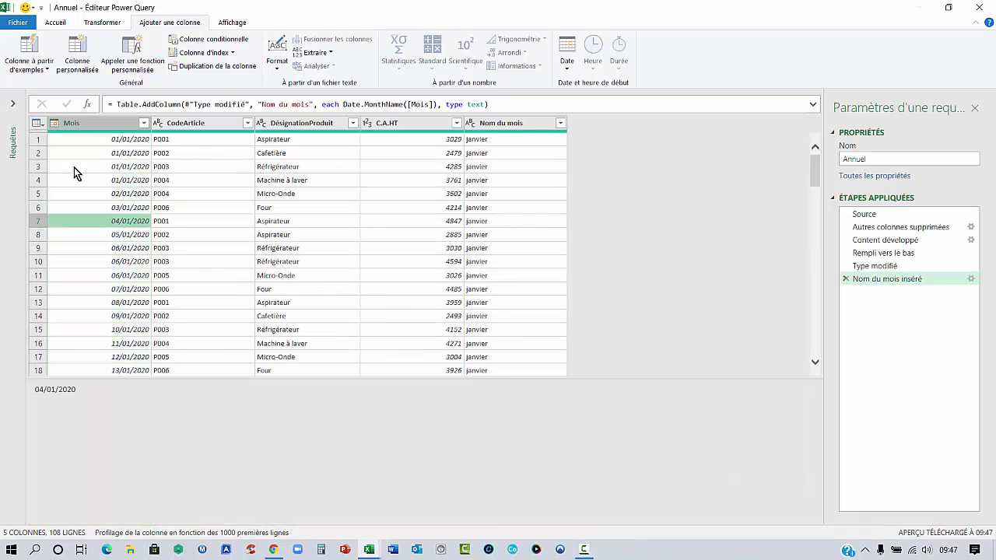
Close Power Query Editor and load the Annuel query as a table into the workbook
click(23, 23)
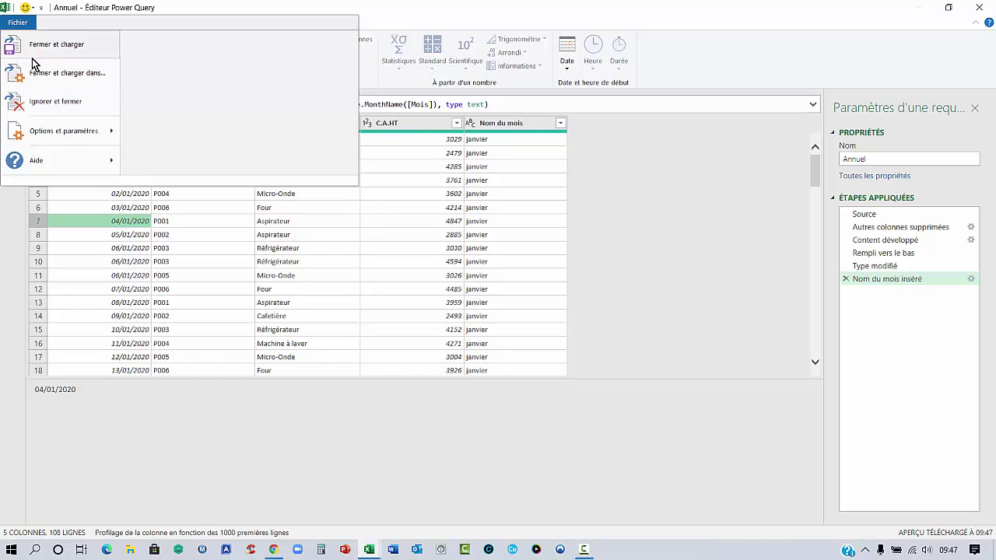
click(124, 277)
click(54, 24)
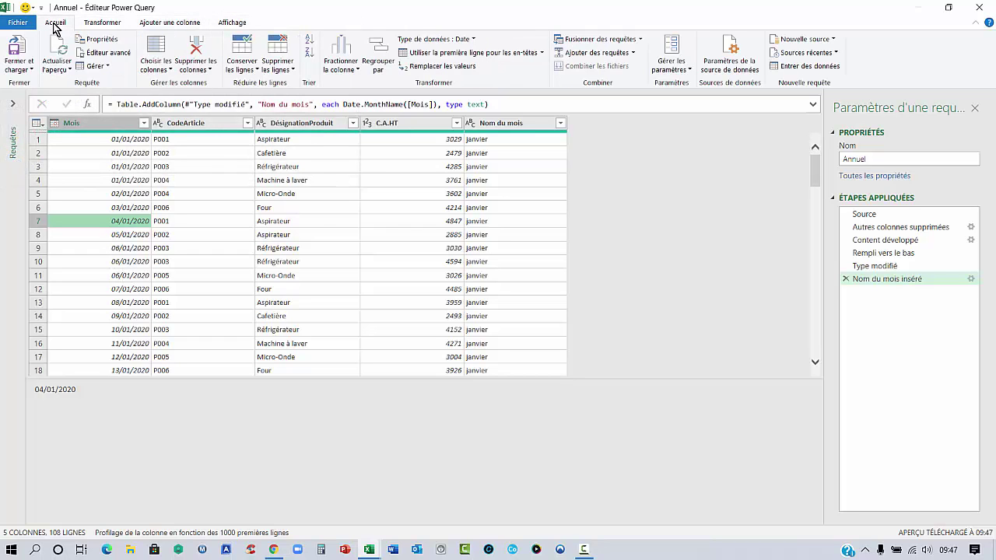
click(19, 69)
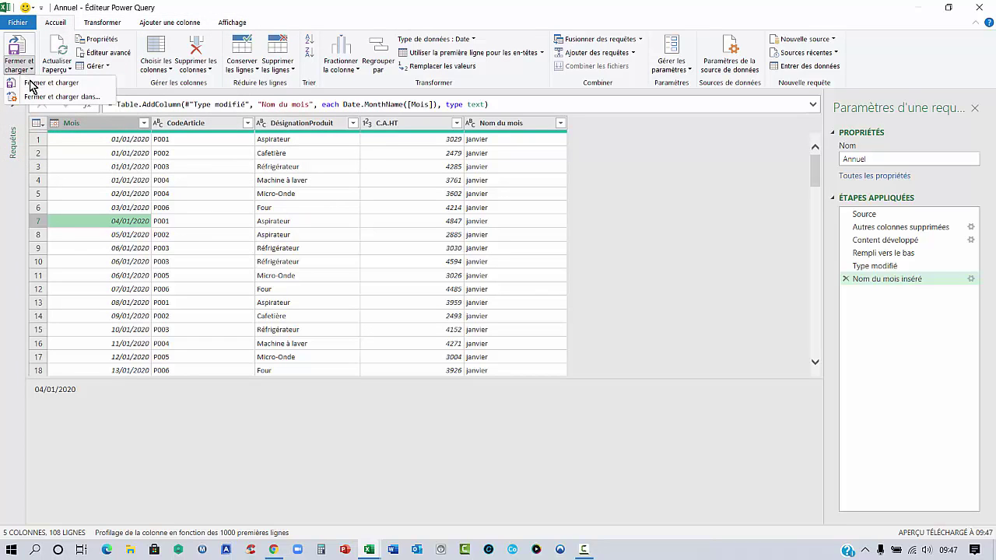
click(32, 84)
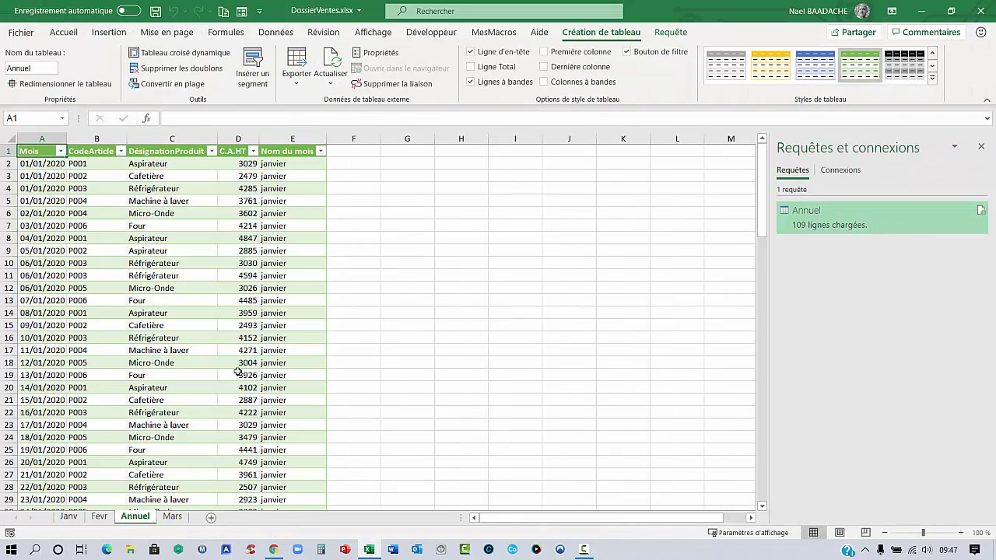
Move the Annuel sheet after Mars and check the month names in the loaded table
drag(137, 518, 197, 522)
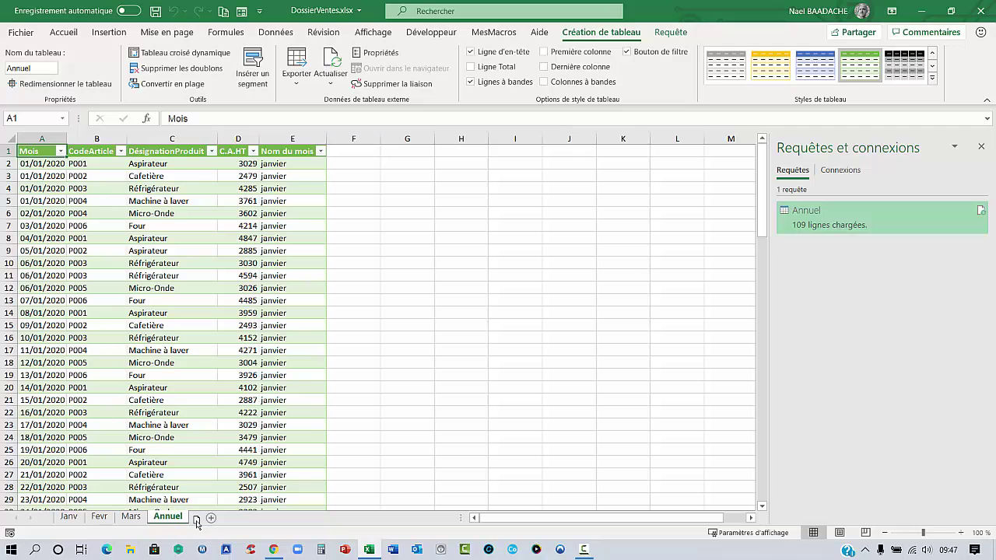
click(139, 288)
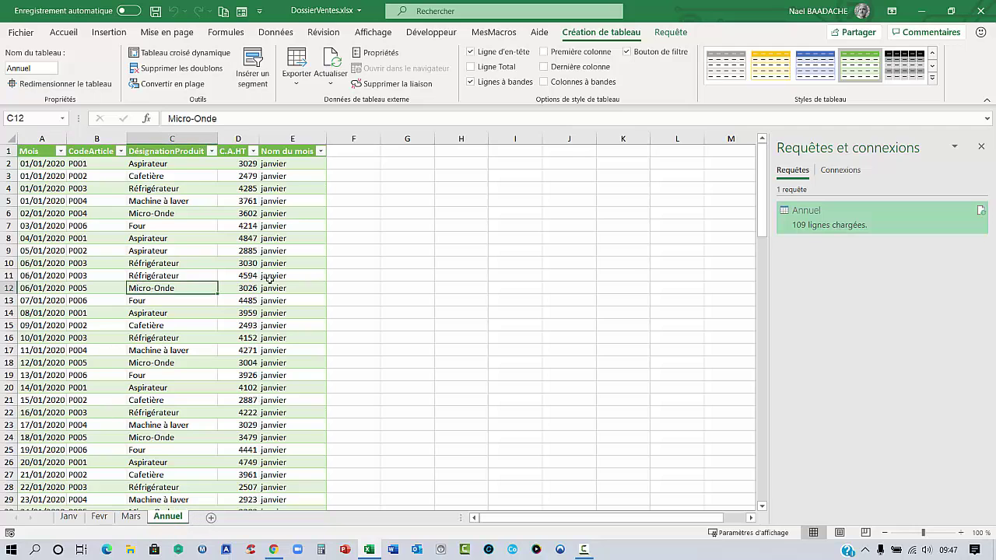
click(280, 172)
scroll(280, 172, down, 6)
scroll(280, 173, down, 7)
scroll(280, 173, down, 5)
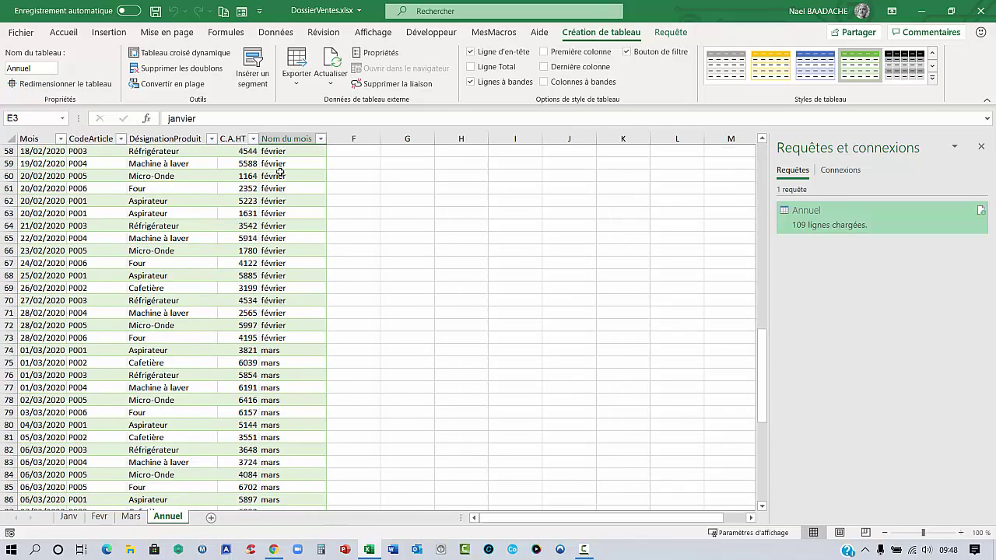
scroll(234, 311, down, 7)
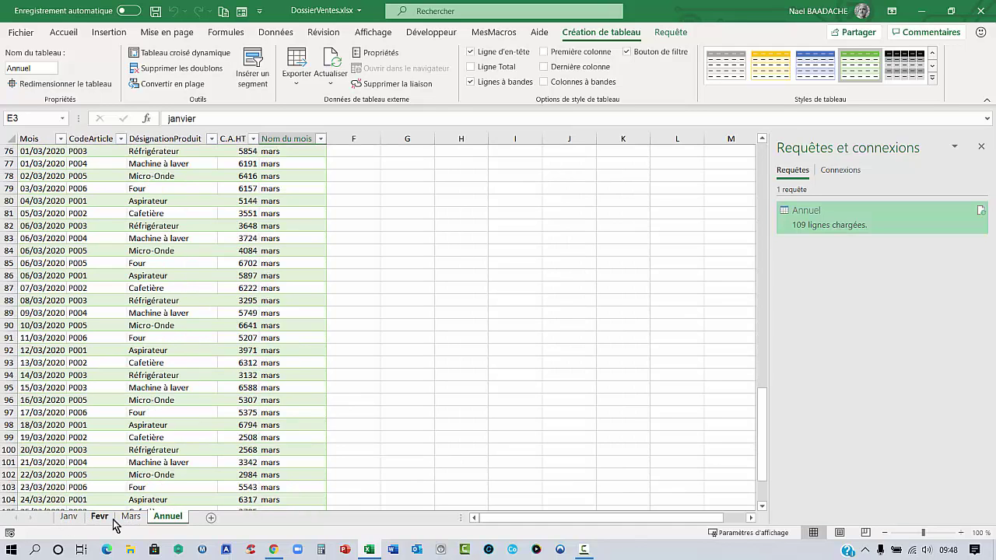
click(185, 259)
scroll(213, 199, down, 5)
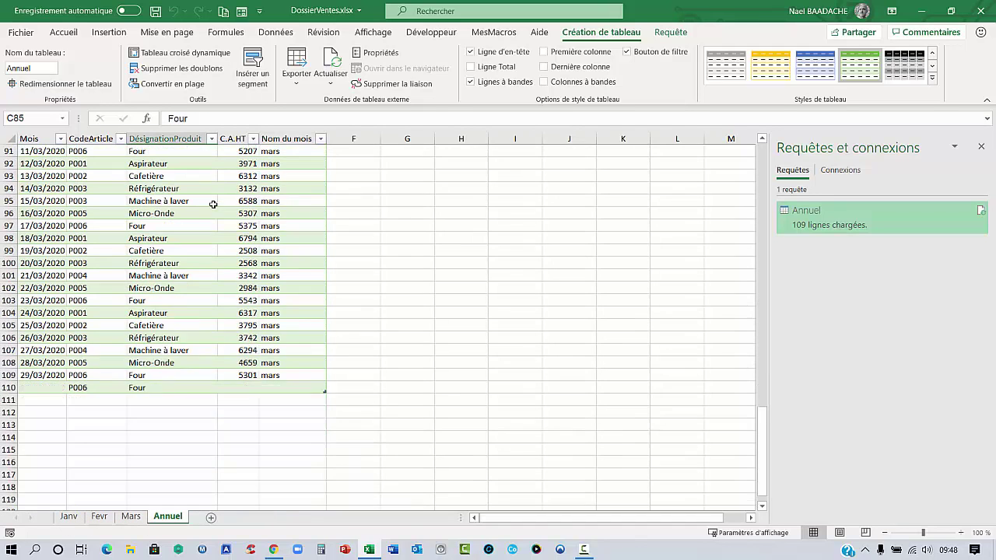
scroll(213, 199, down, 2)
scroll(213, 203, up, 7)
scroll(212, 204, up, 9)
scroll(233, 201, up, 16)
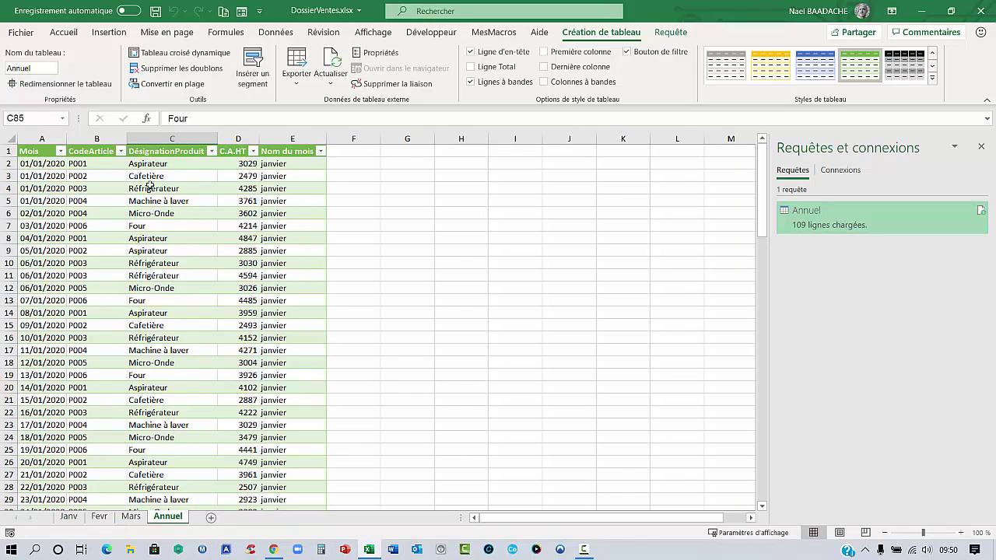
Change the first January amount in cell D2 of the Janv sheet to 4 000,00 €
click(241, 166)
click(69, 515)
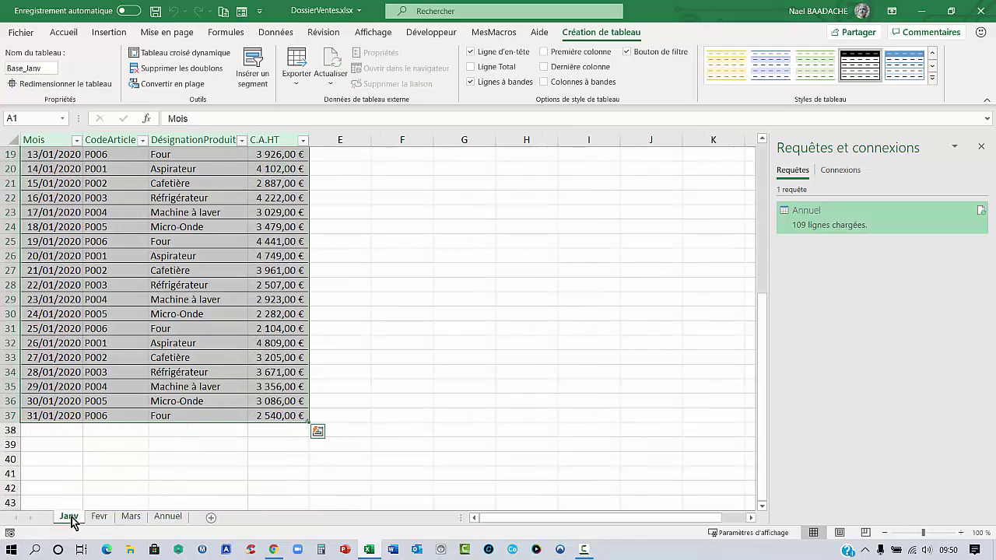
scroll(233, 359, up, 5)
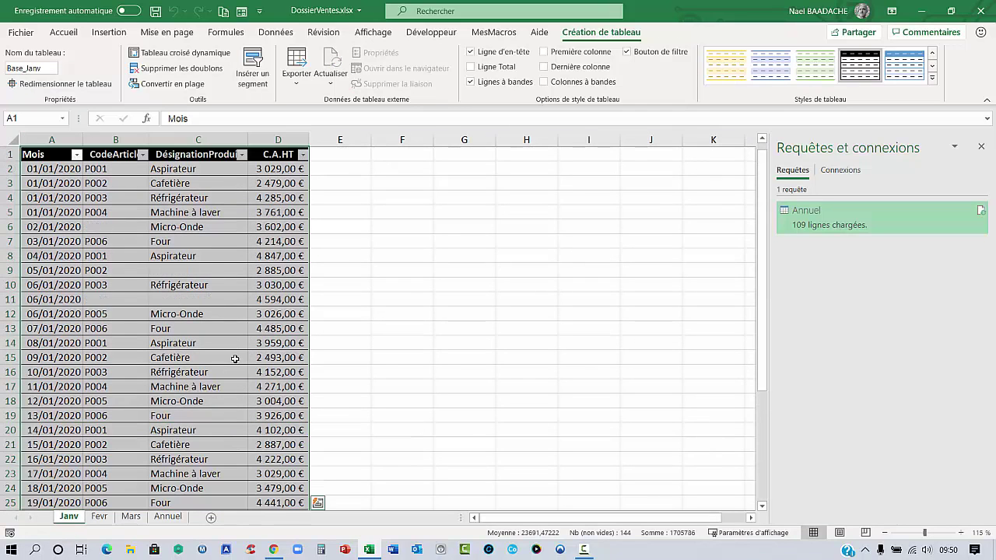
click(281, 170)
text(4000)
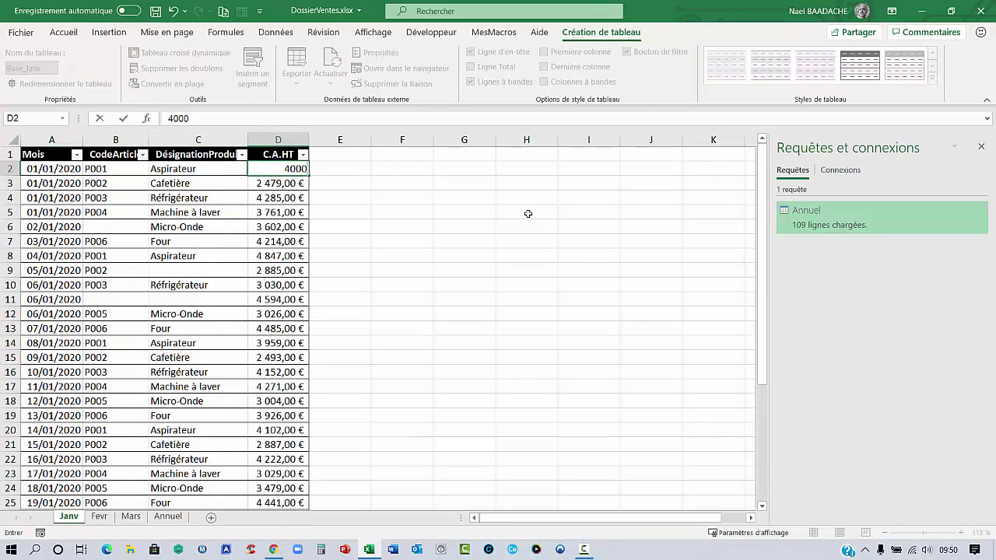
key(Return)
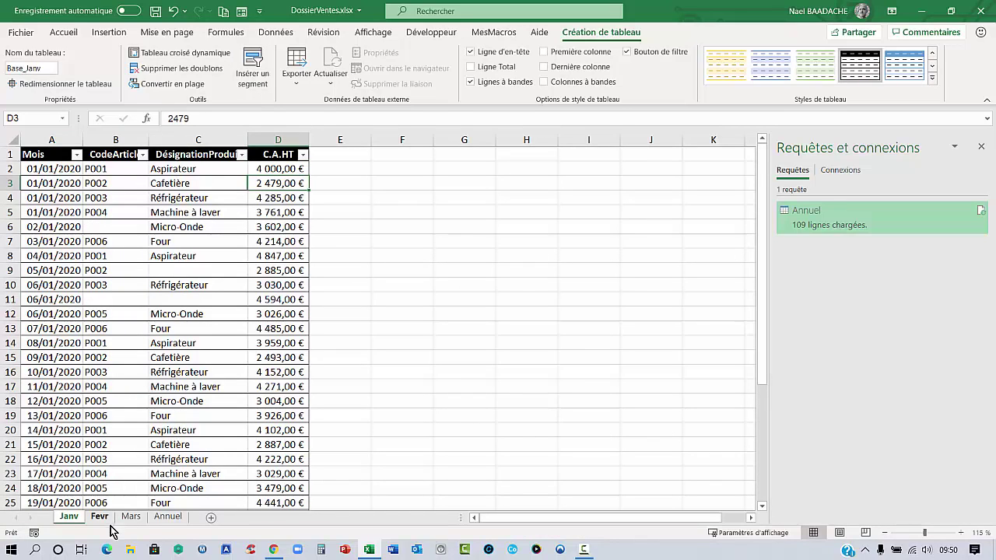
Refresh the Annuel query from the Annuel table and the Requêtes et connexions pane
click(168, 518)
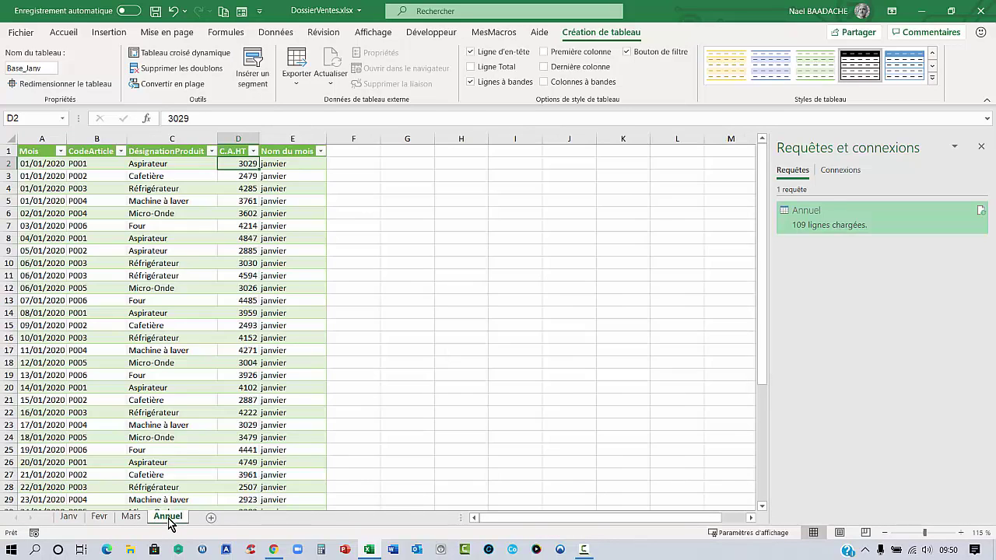
right_click(242, 165)
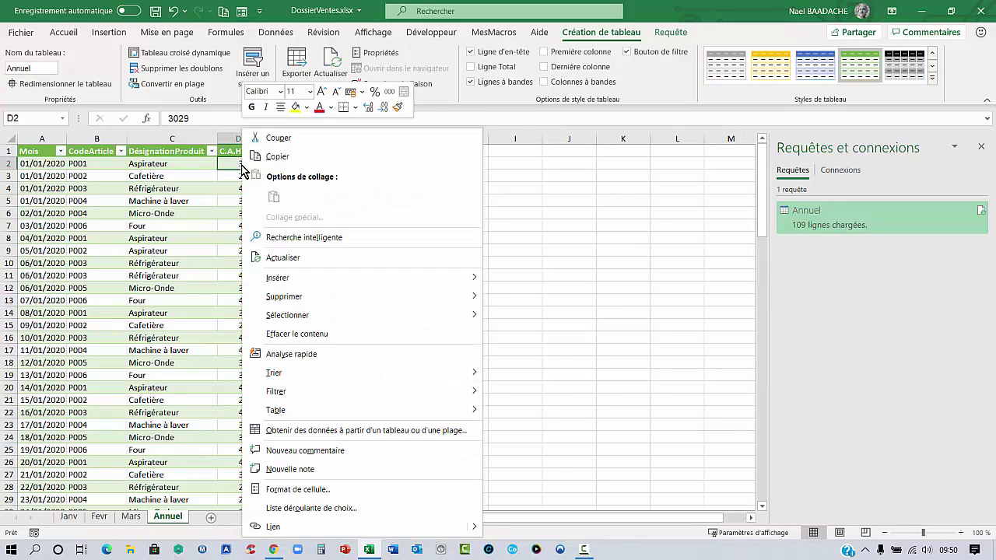
click(268, 260)
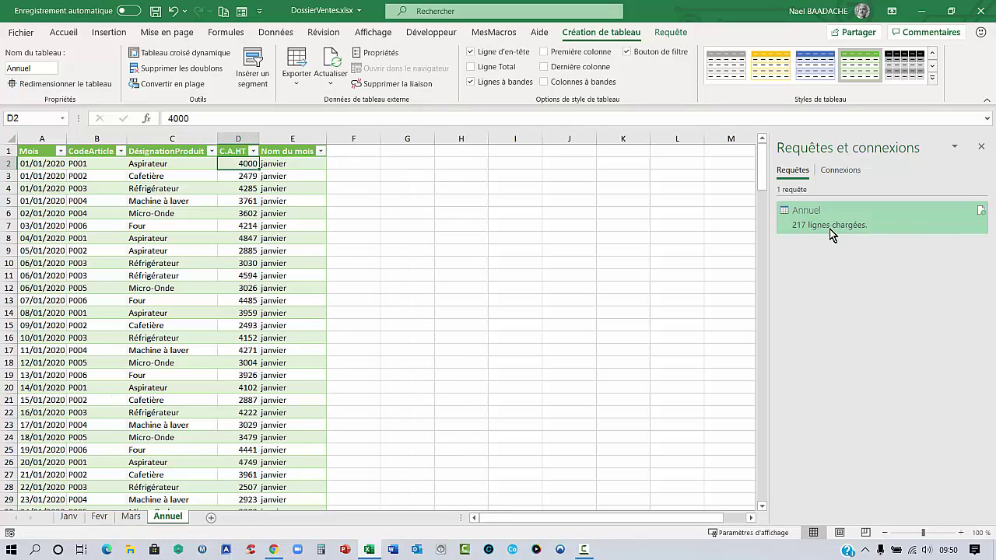
key(ctrl+Home)
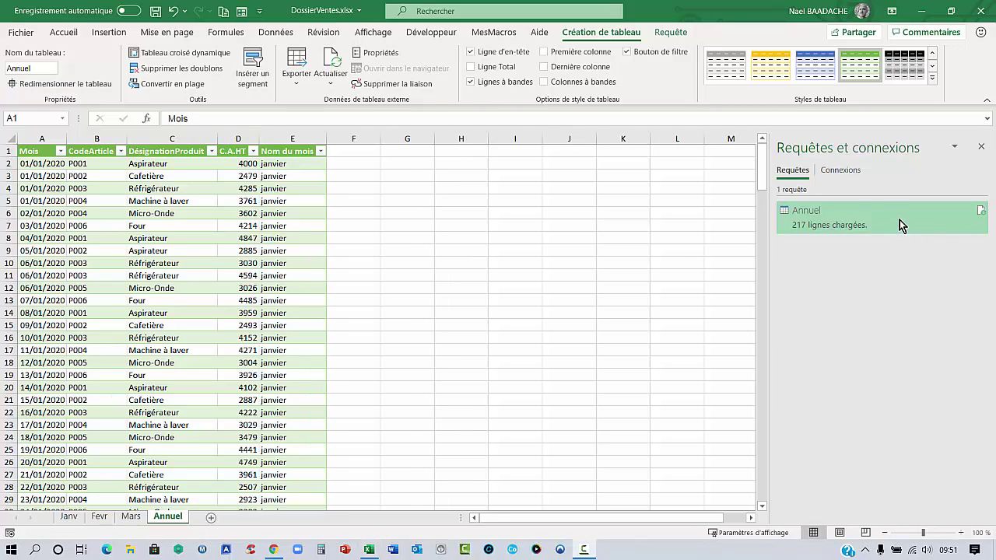
right_click(900, 219)
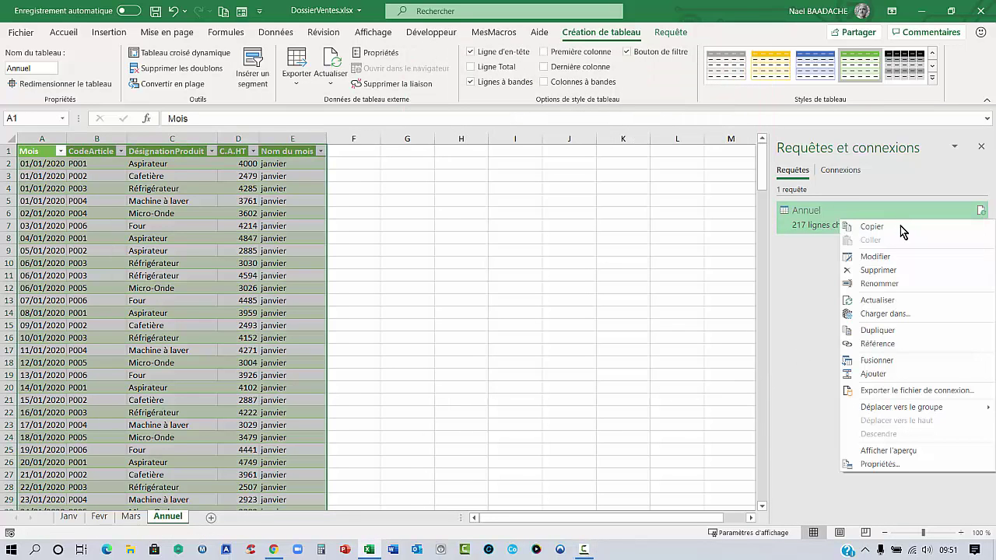
click(894, 300)
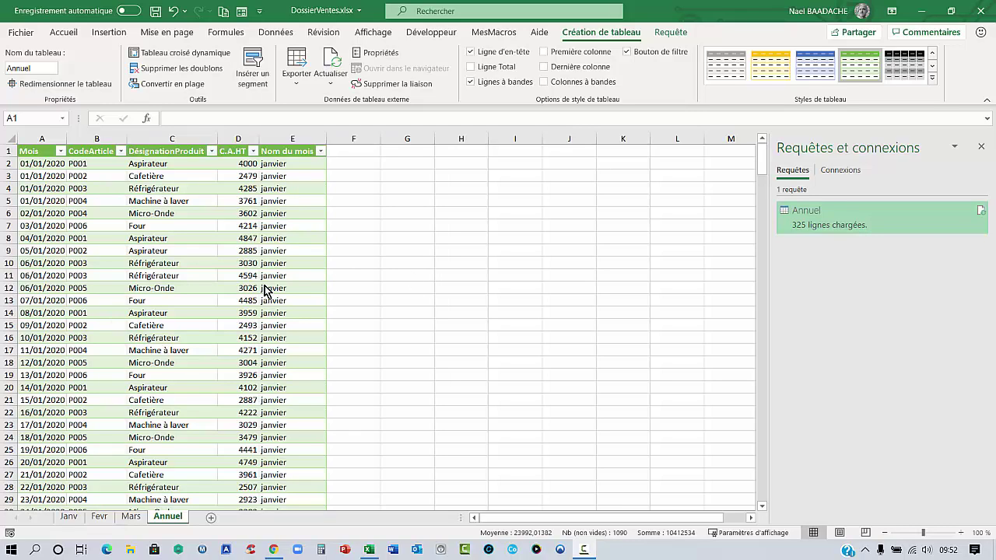
Open the Annuel query's Source step, showing Base_Janv, Base_Fevr, Base_Mars and Annuel tables
click(886, 224)
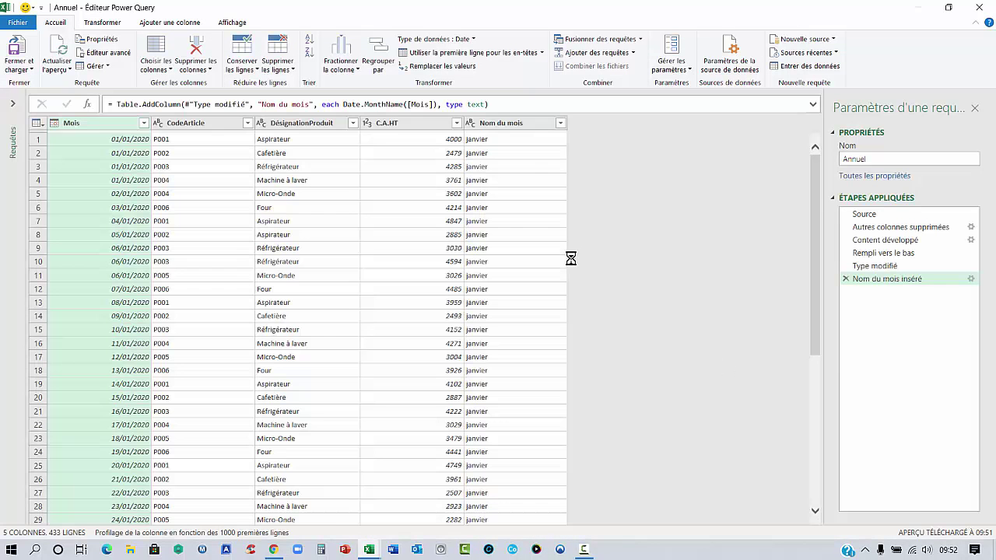
click(870, 215)
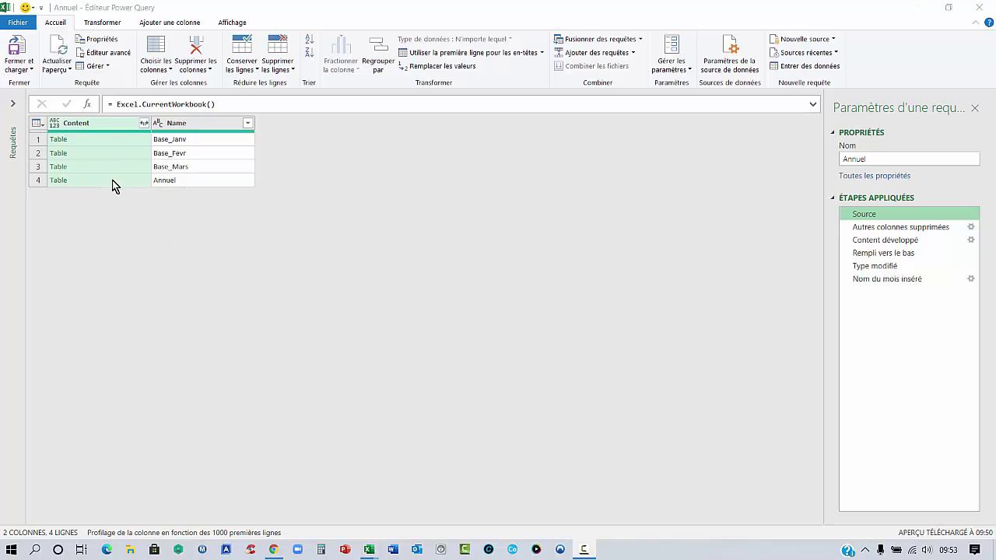
Filter the Name column to names beginning with 'Base_', dropping Annuel, then close and load
click(172, 180)
click(207, 126)
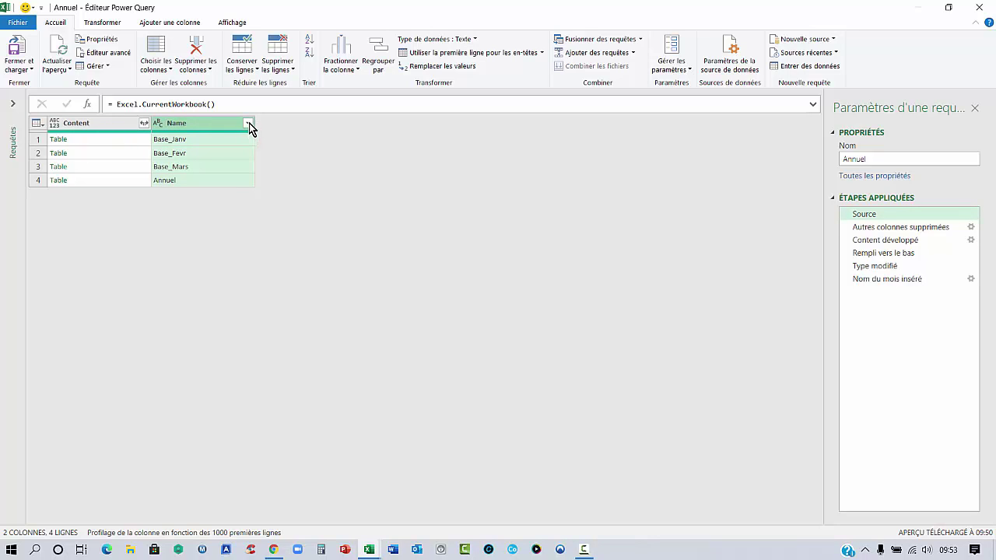
click(248, 123)
mouse_move(78, 219)
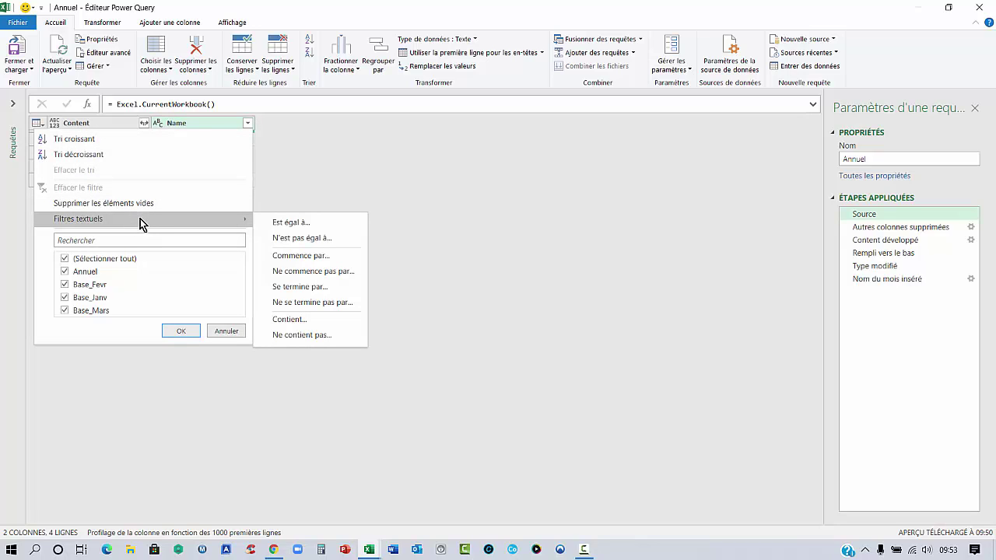
click(295, 256)
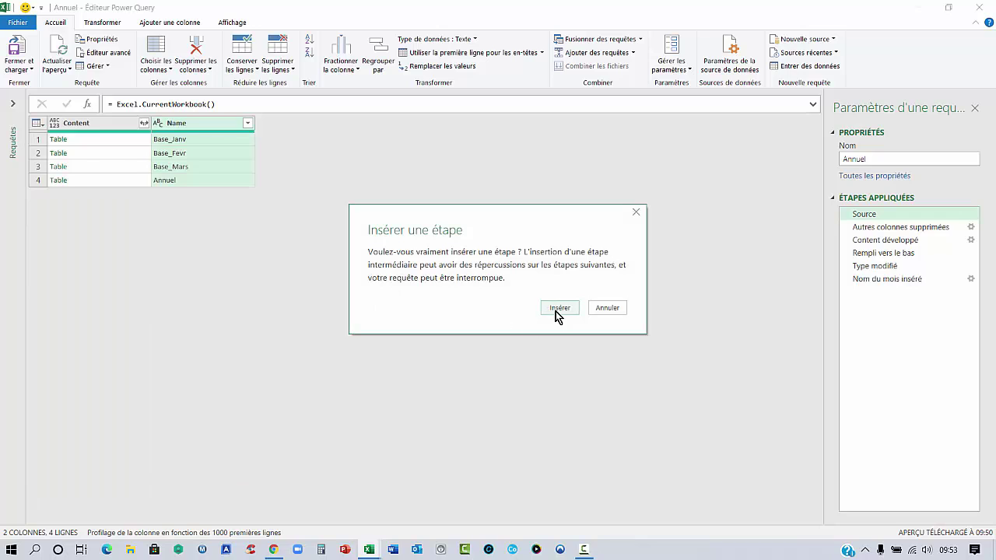
click(557, 310)
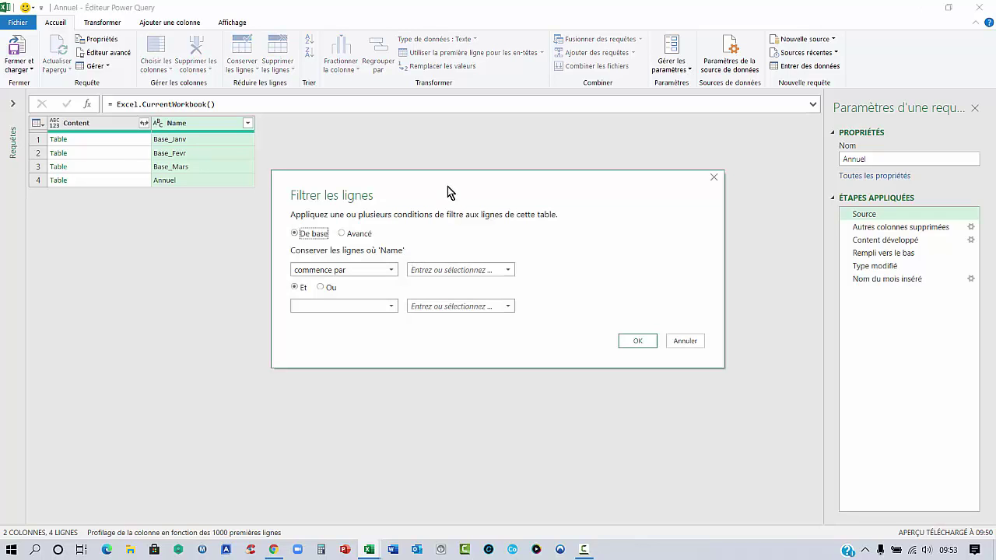
drag(448, 192, 491, 190)
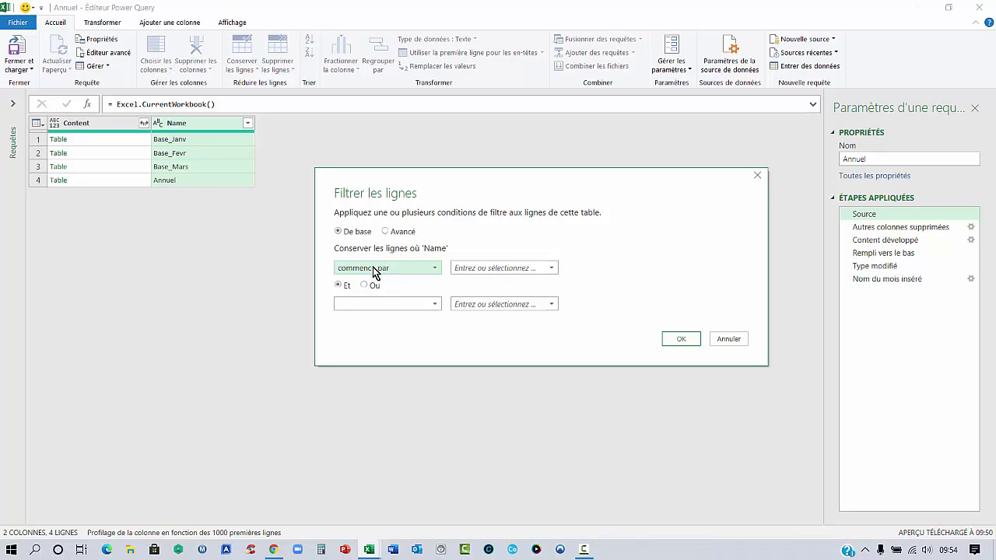
click(479, 268)
text(Base_)
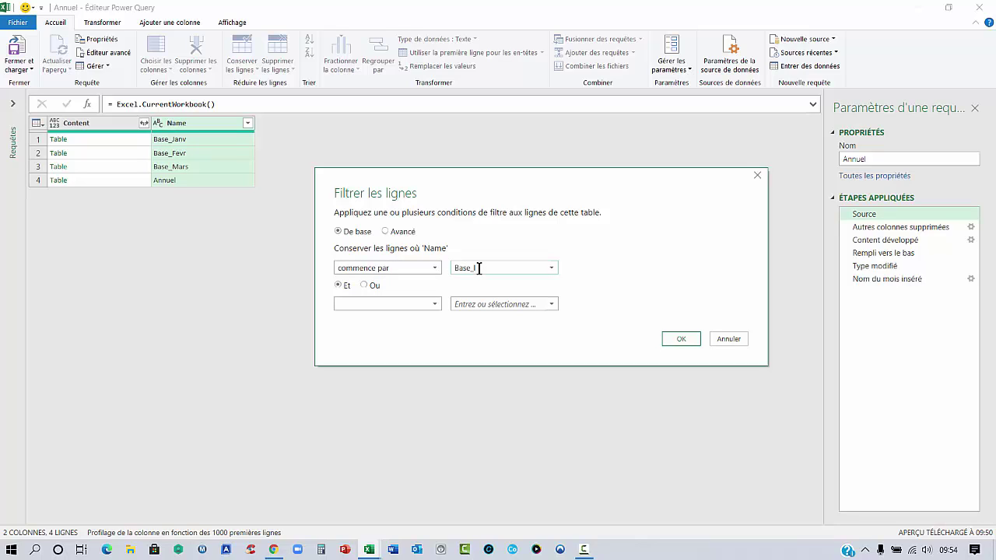
click(683, 340)
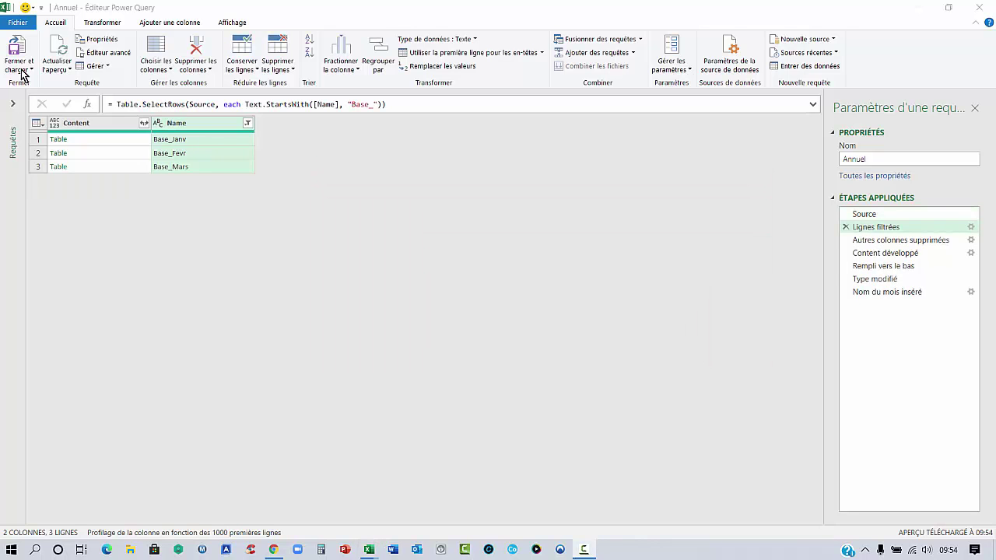
click(22, 72)
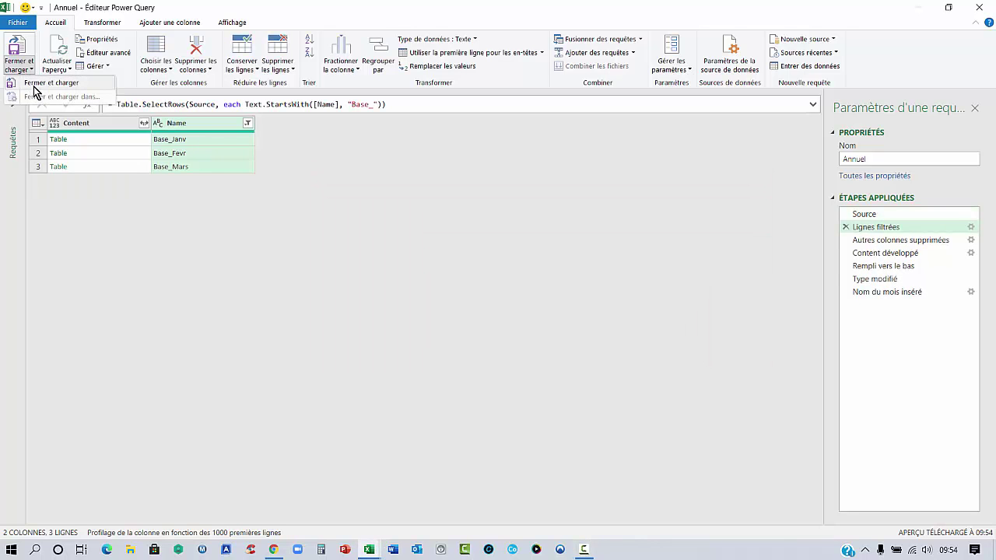
click(35, 84)
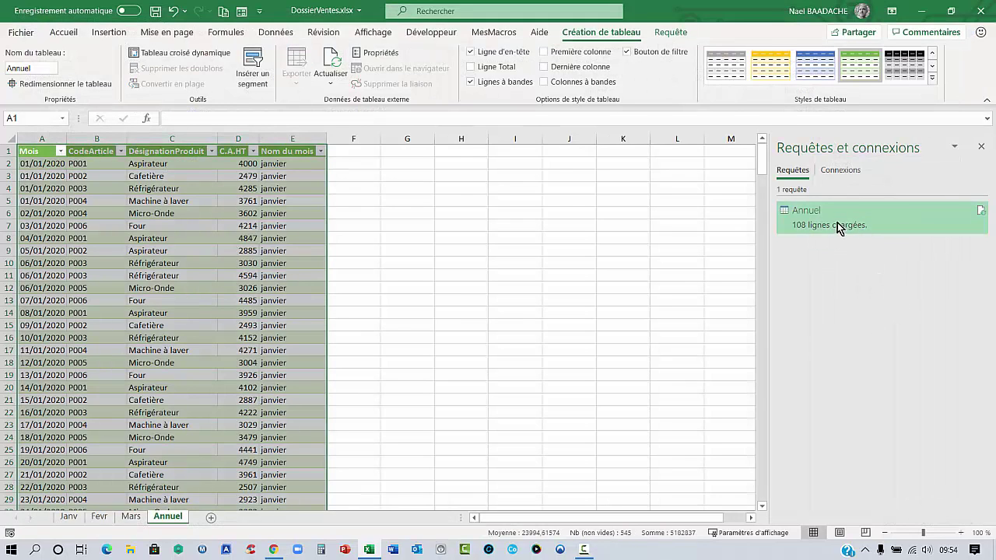
mouse_move(829, 217)
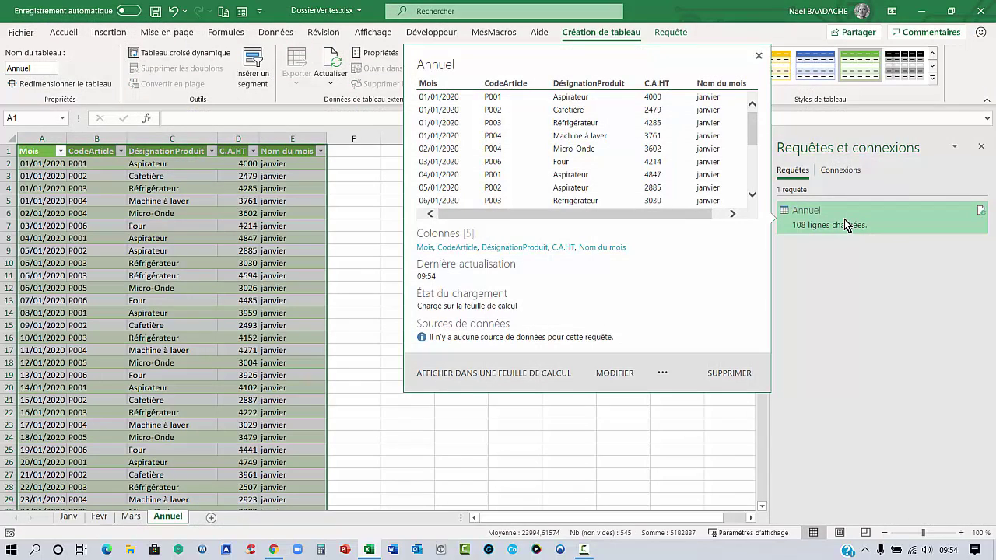
Refresh the Annuel query so it loads 108 rows
click(235, 239)
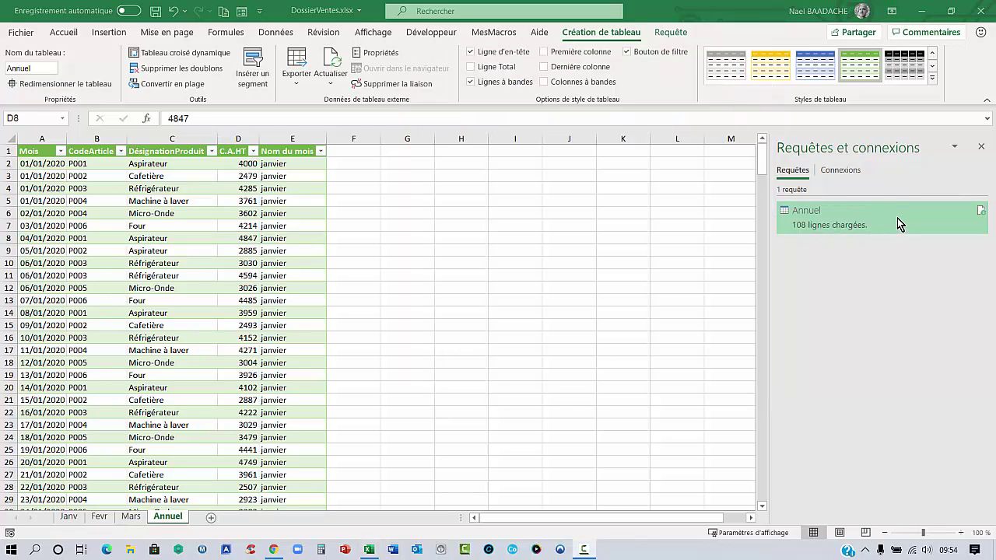
right_click(897, 219)
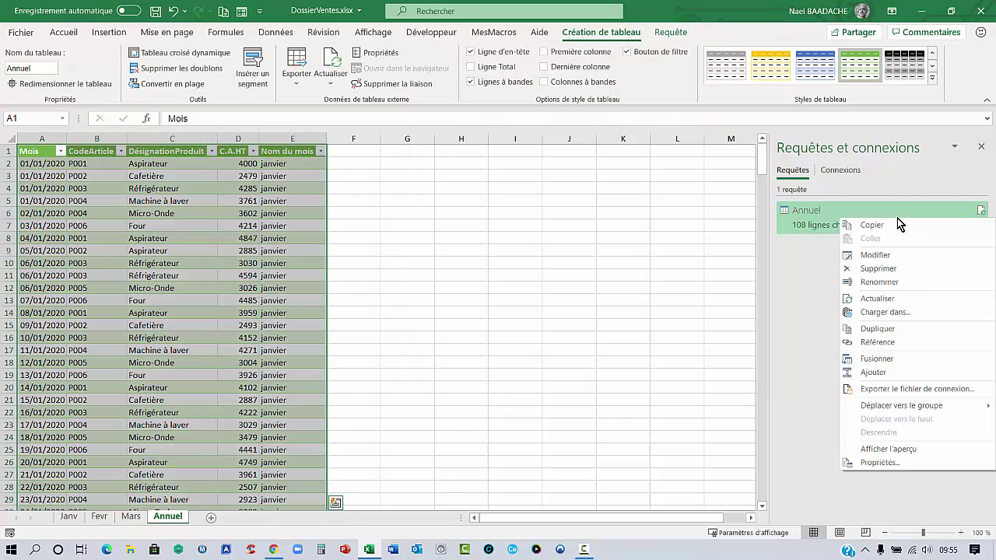
click(875, 299)
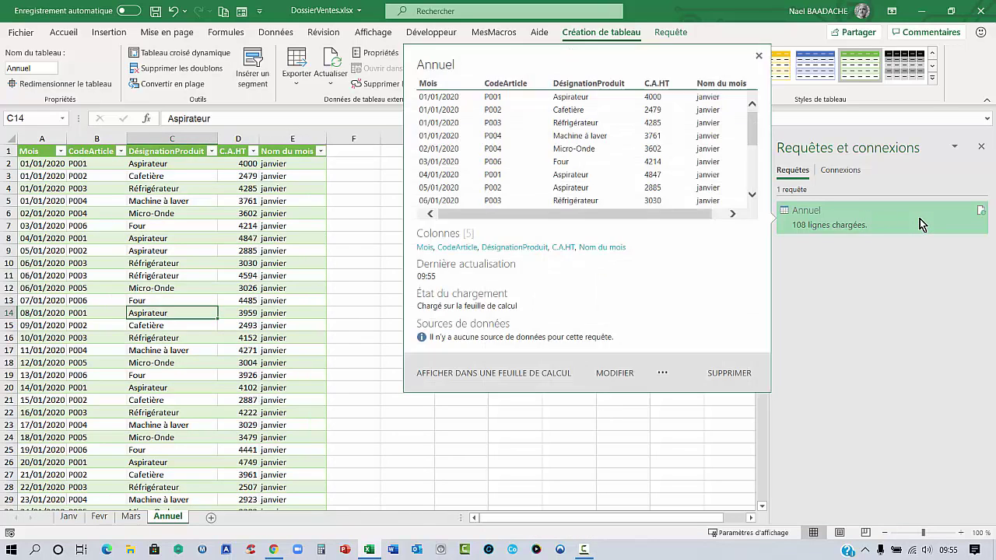
Load the Annuel query as a PivotTable report on the existing sheet, replacing the table
right_click(920, 219)
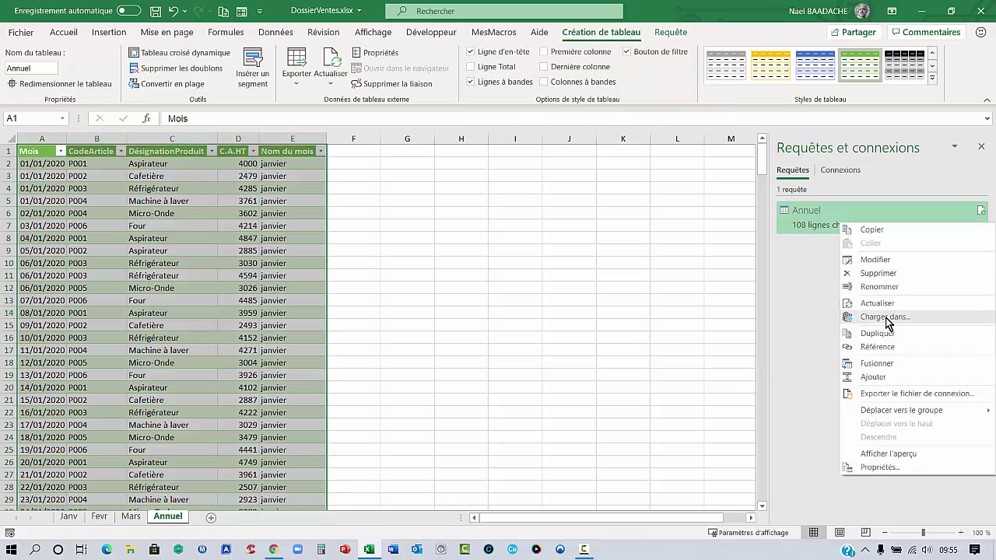
click(885, 318)
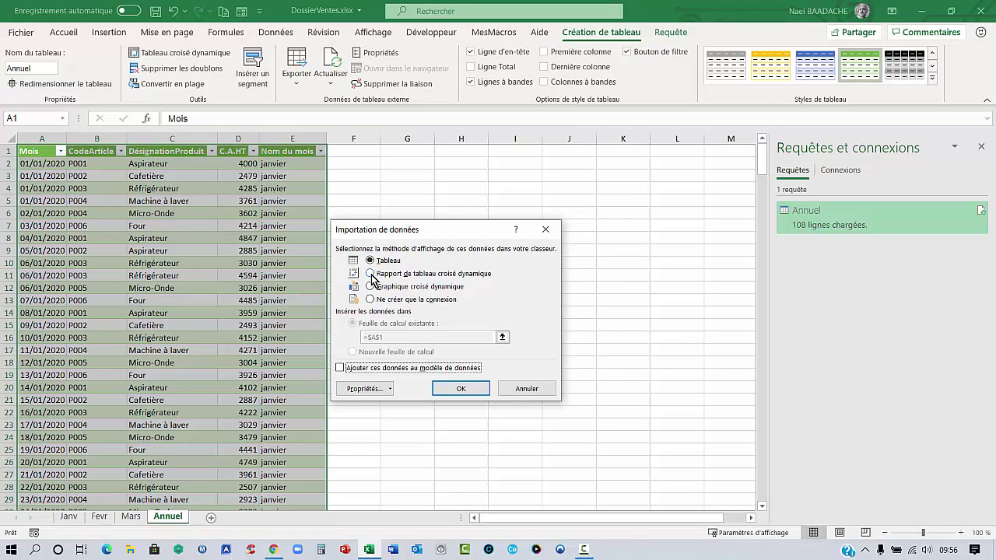
click(371, 274)
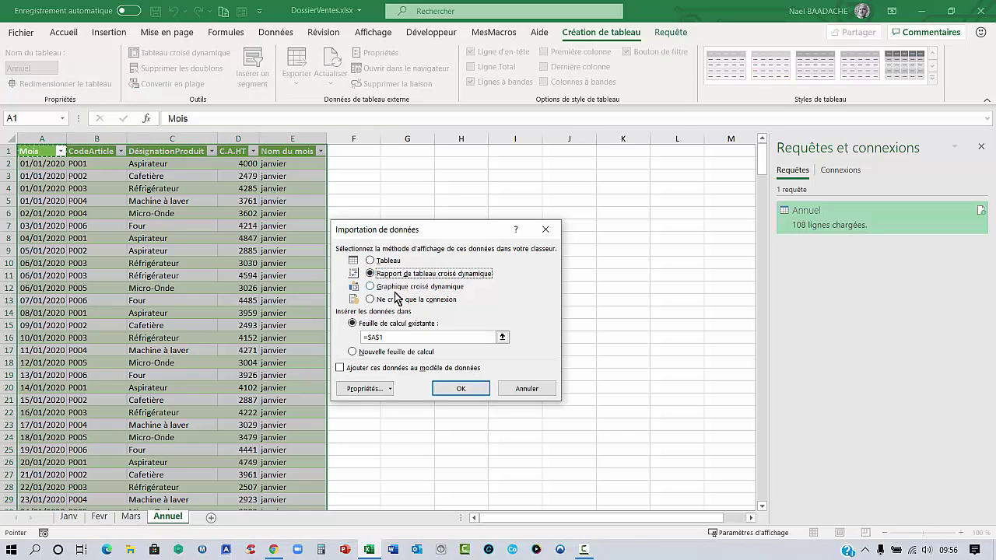
click(384, 327)
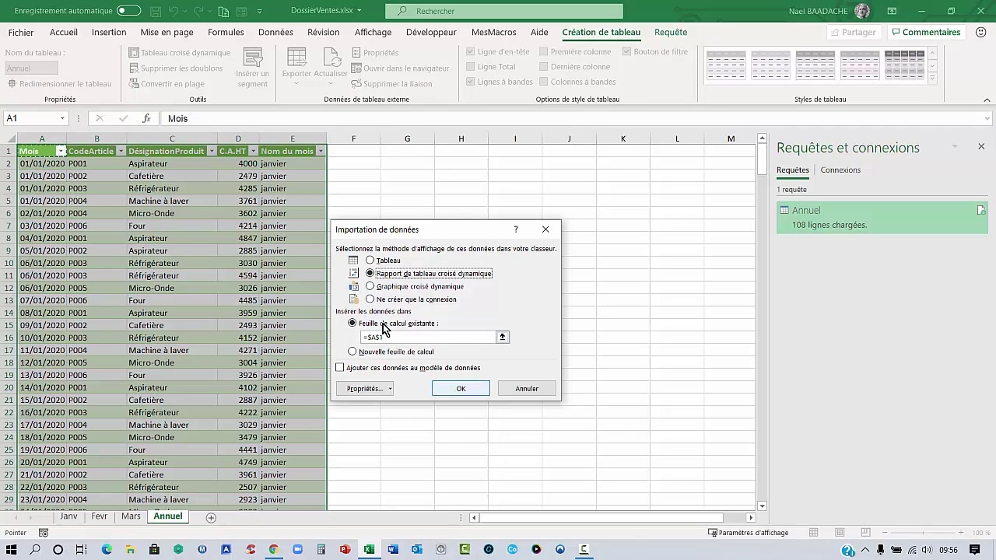
key(Return)
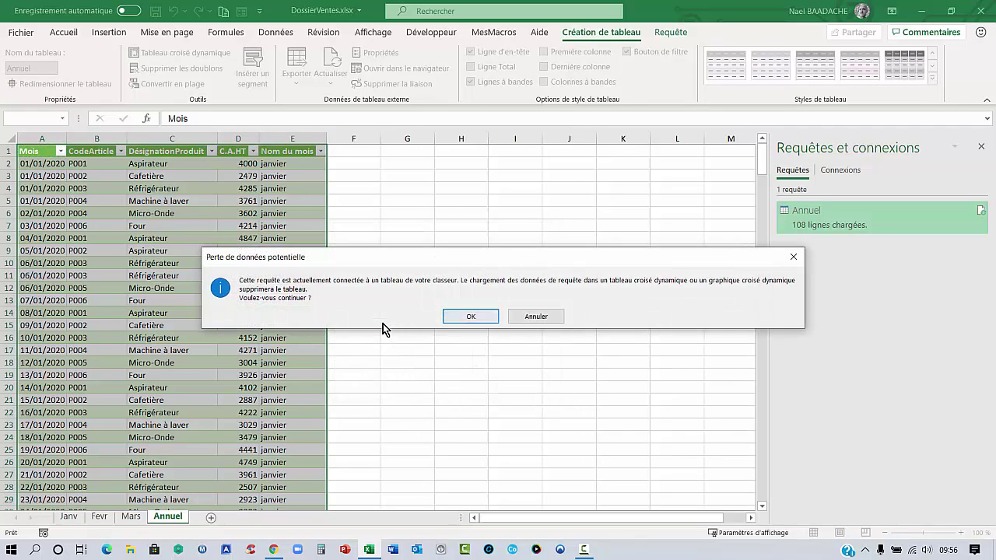
click(470, 317)
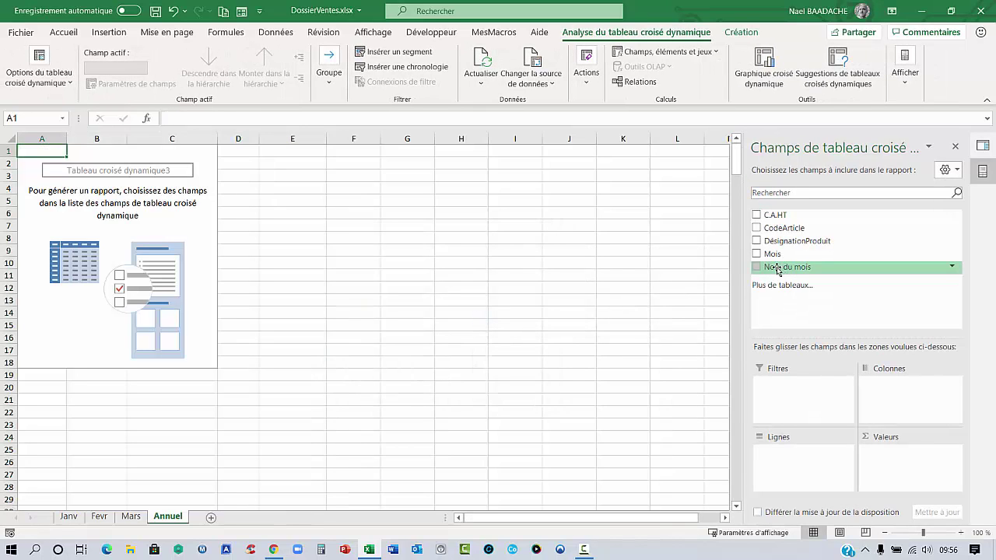
Add Mois to rows and sum C.A.HT, giving janv 128366, févr 137153, mars 178874
click(756, 254)
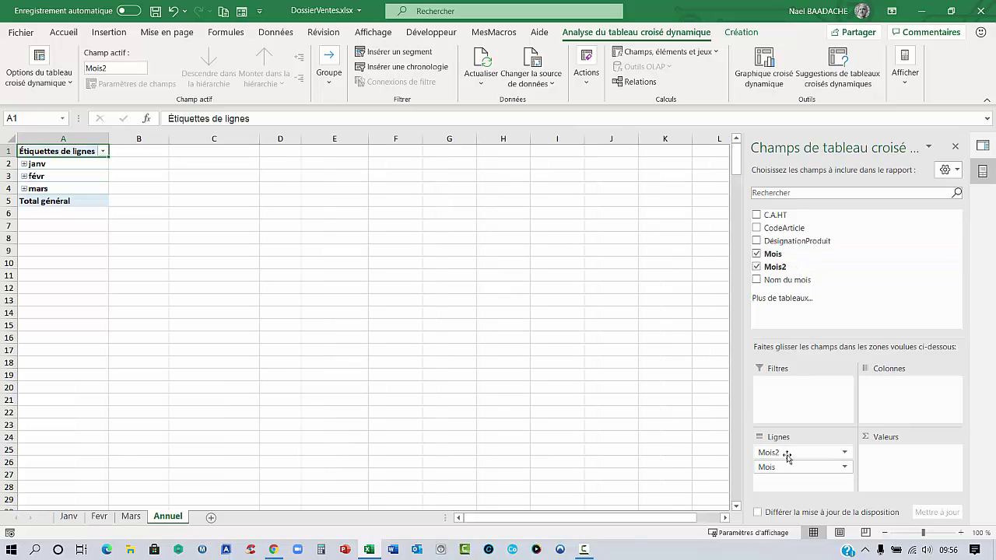
click(755, 215)
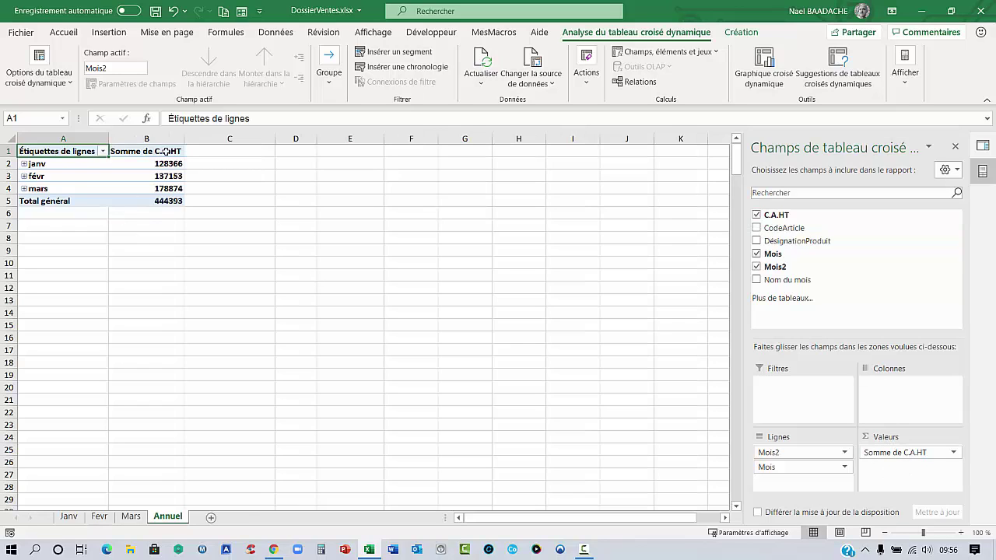
click(168, 163)
Format the pivot's C.A.HT sums as Monétaire euros with 0 decimals
right_click(169, 165)
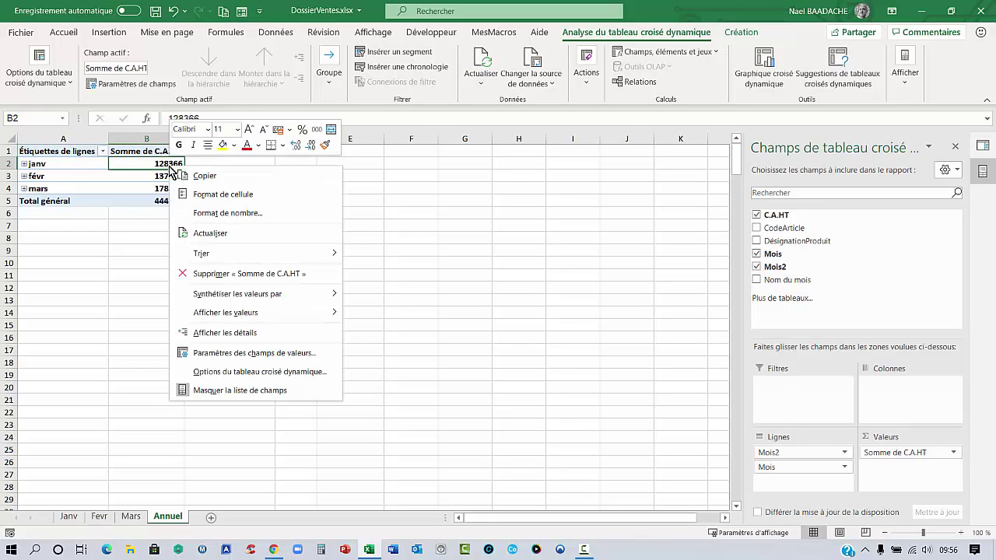
click(200, 354)
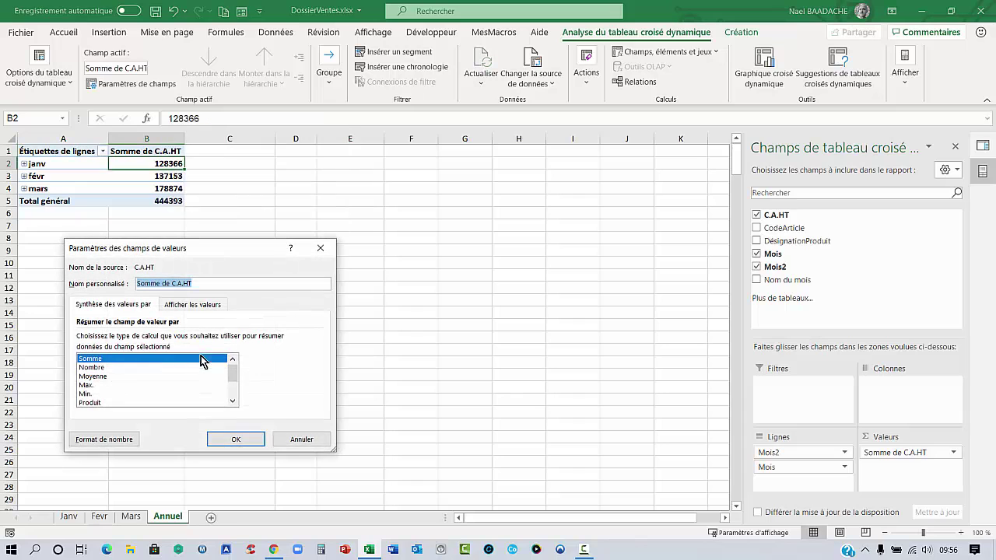
click(104, 440)
click(53, 263)
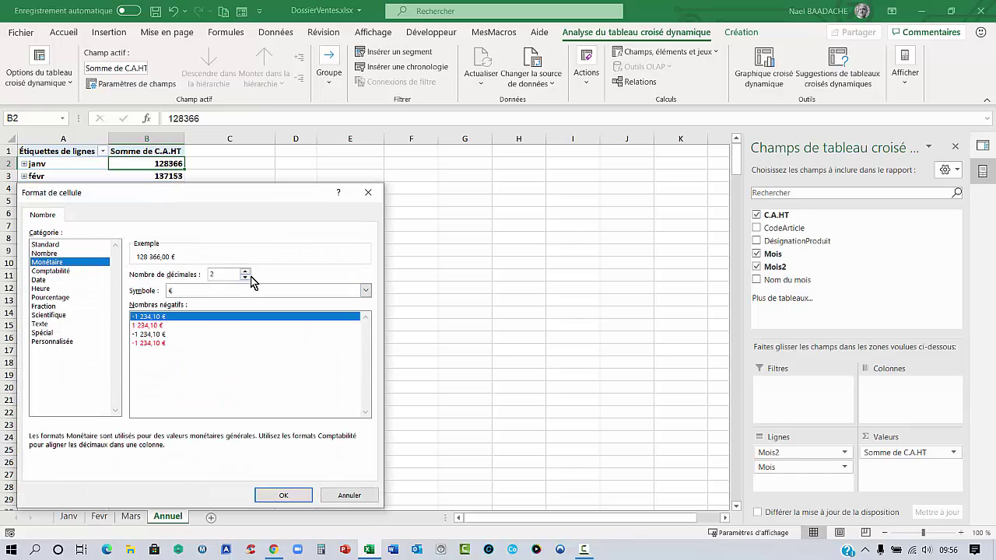
click(244, 278)
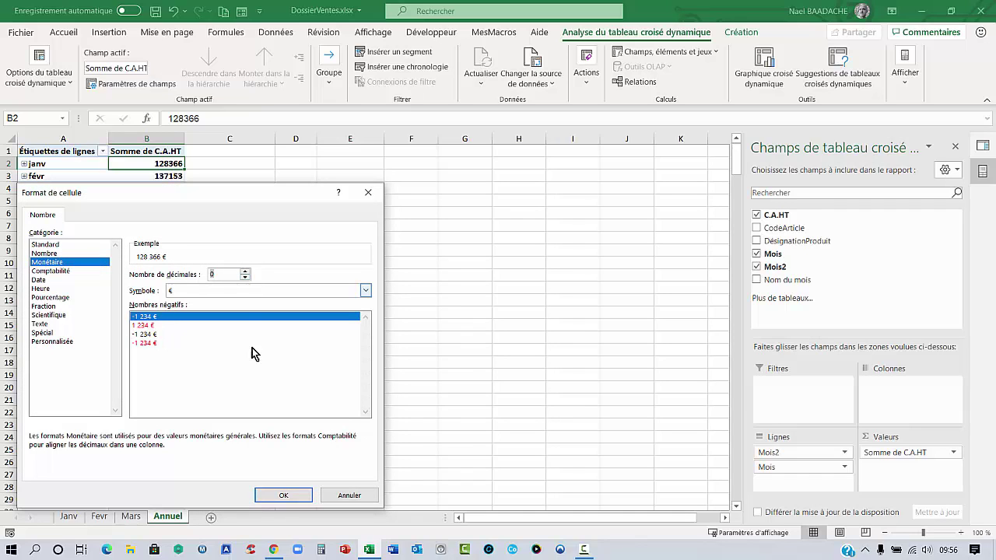
click(284, 494)
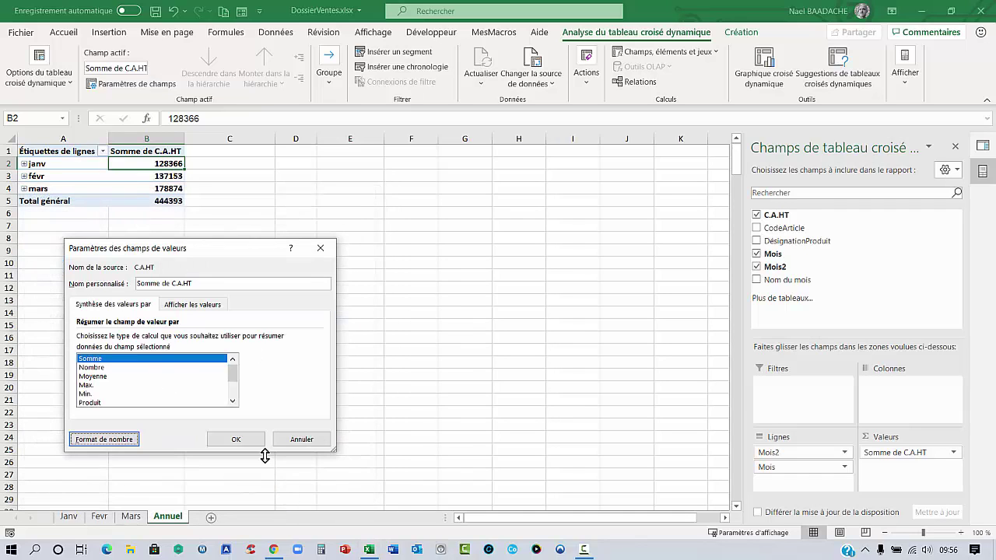
click(237, 440)
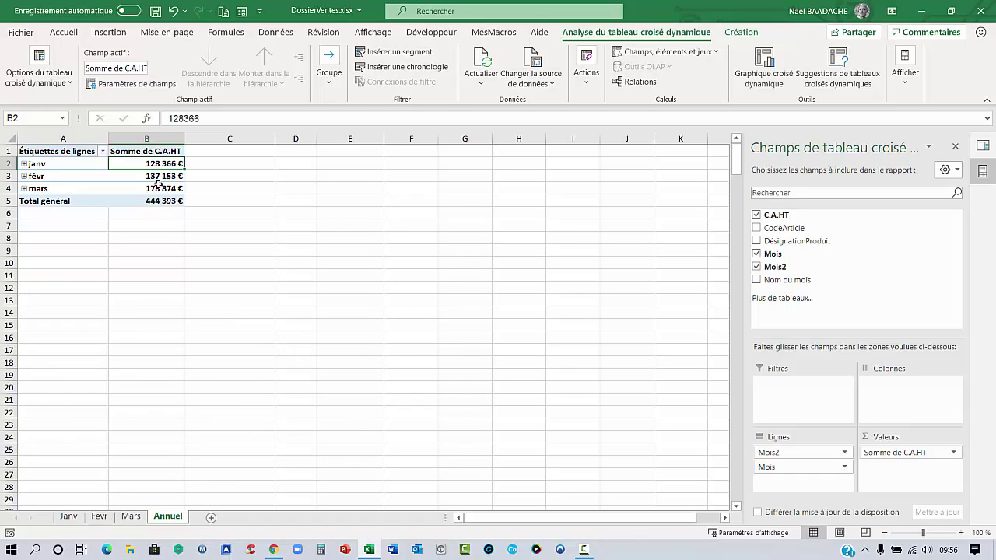
click(159, 182)
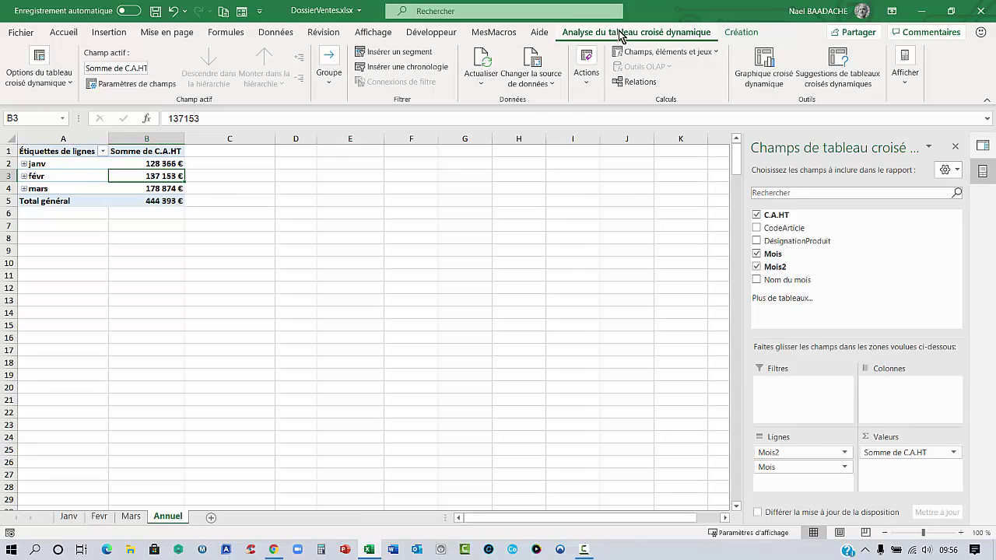
Turn off the pivot's +/- buttons beside janv, févr and mars
click(907, 86)
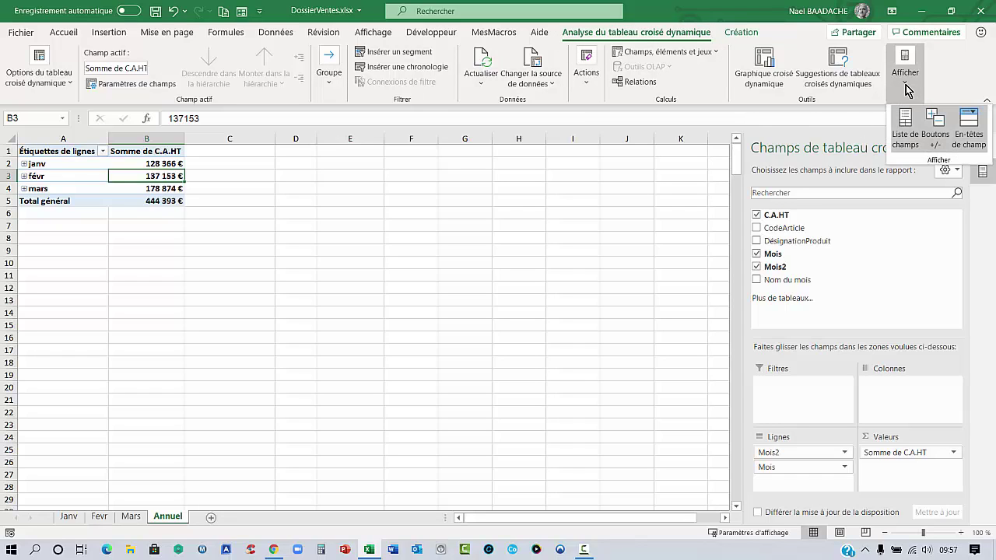
click(937, 133)
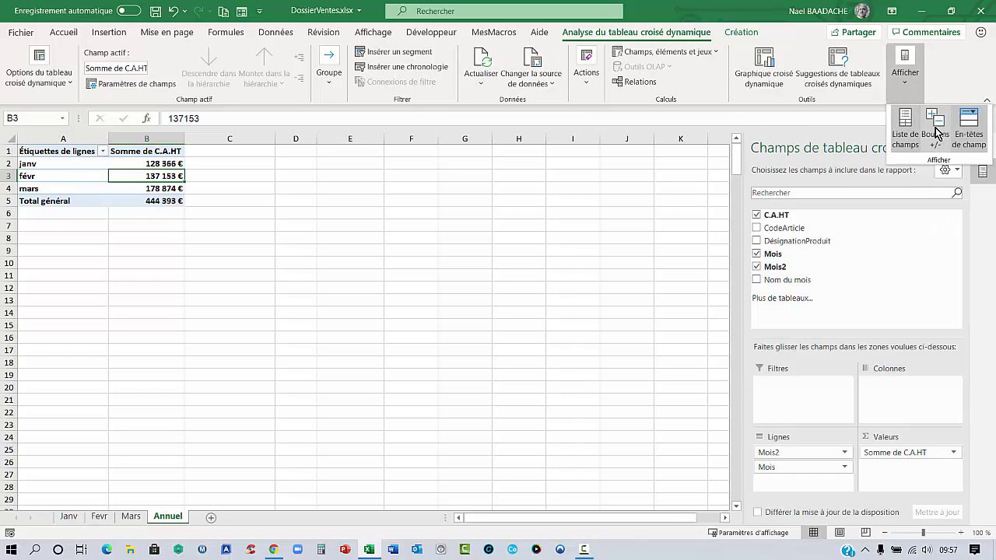
ctrl+scroll(168, 328, up, 2)
scroll(168, 328, up, 1)
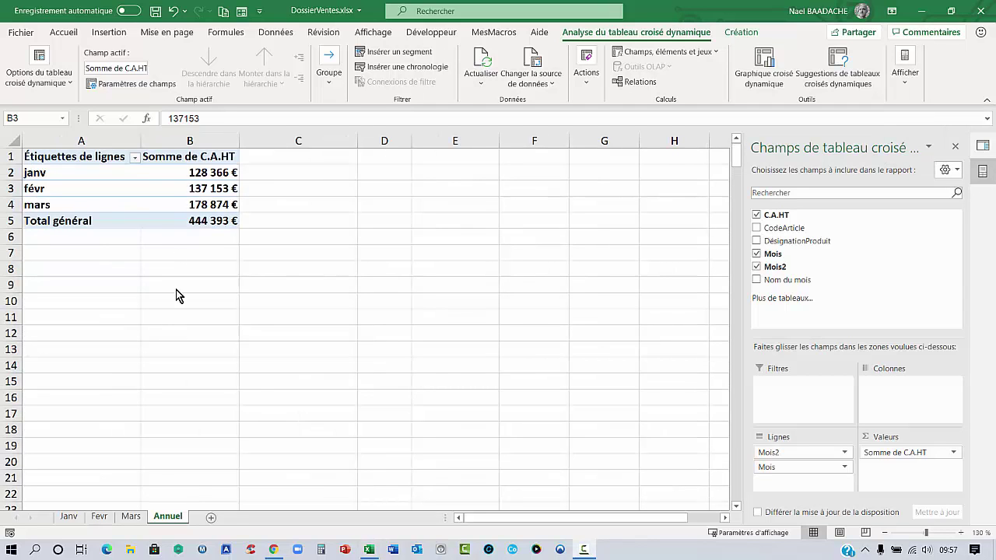
Copy the Mars sheet and rename the copy Avril, placed between Mars and Annuel
click(131, 517)
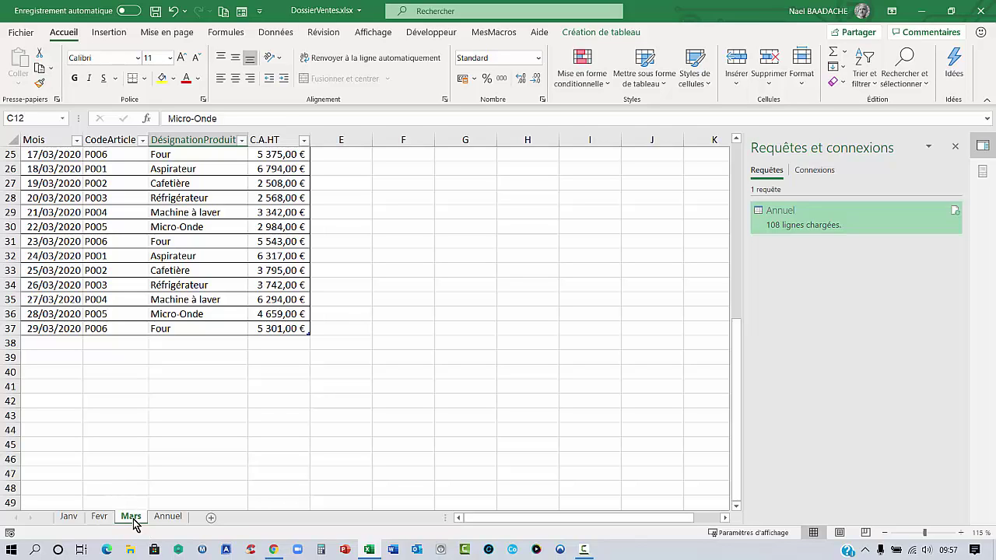
drag(132, 521, 187, 520)
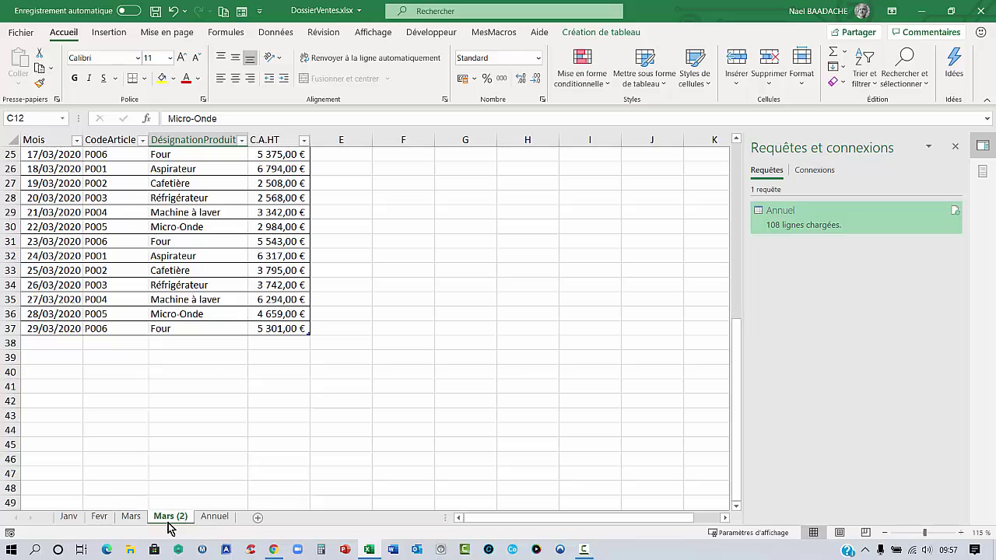
double_click(169, 516)
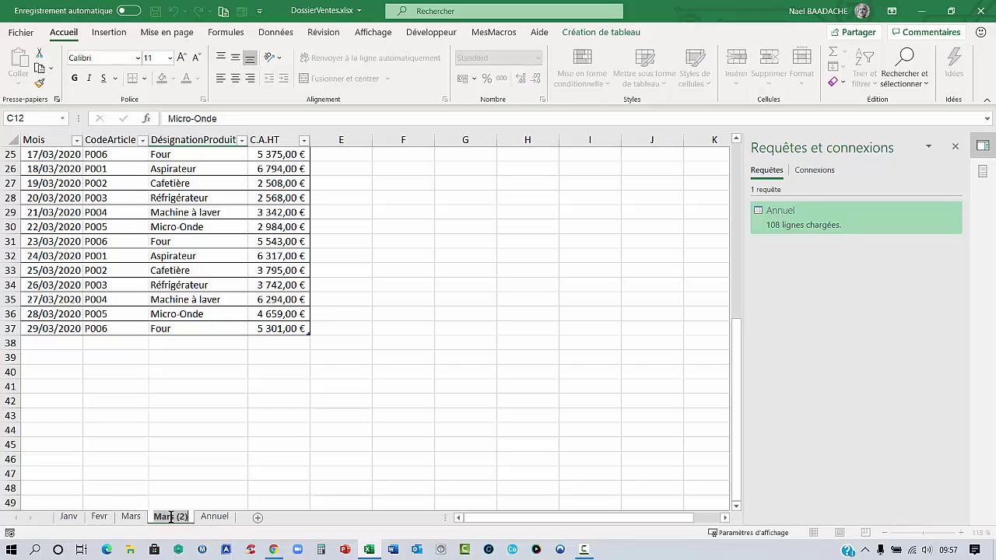
text(Avril)
key(Return)
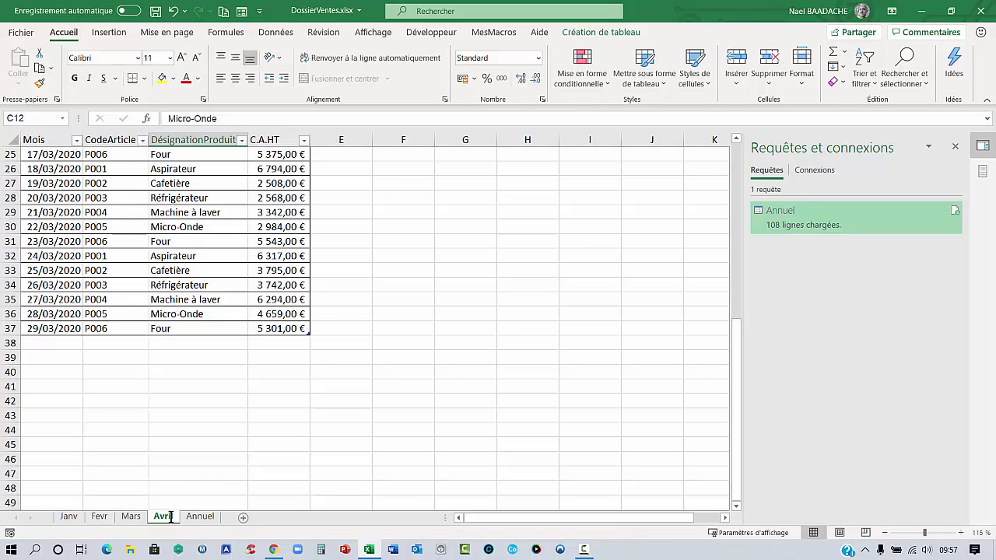
scroll(148, 495, up, 3)
scroll(148, 495, up, 4)
scroll(81, 220, up, 1)
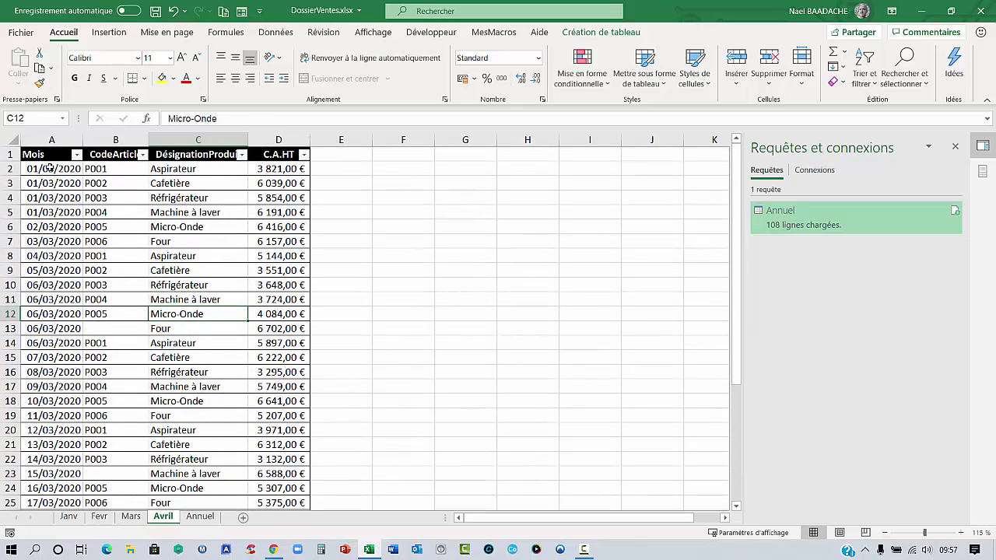
click(49, 168)
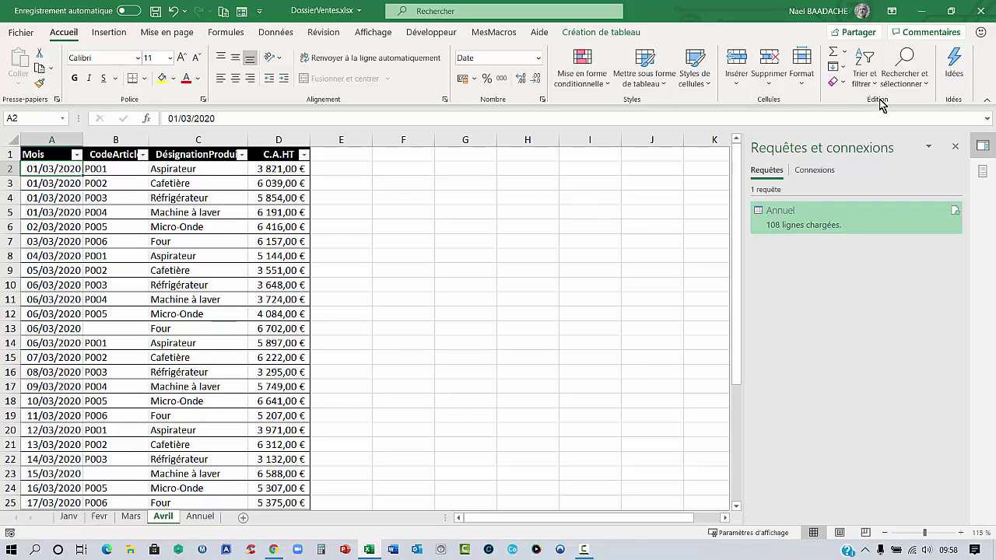
Replace all /03/ with /04/ on the Avril sheet, 36 replacements, giving dates like 01/04/2020
click(920, 90)
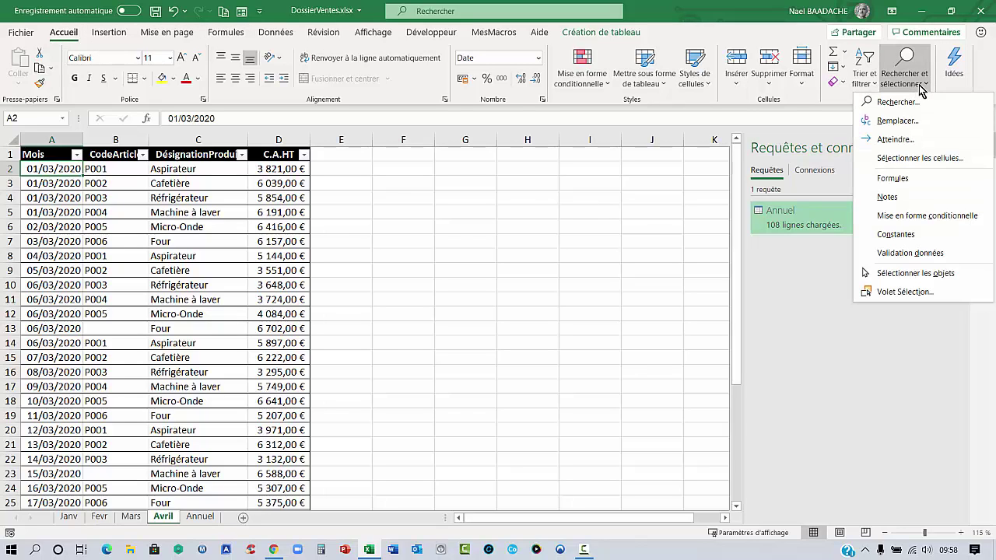
click(914, 124)
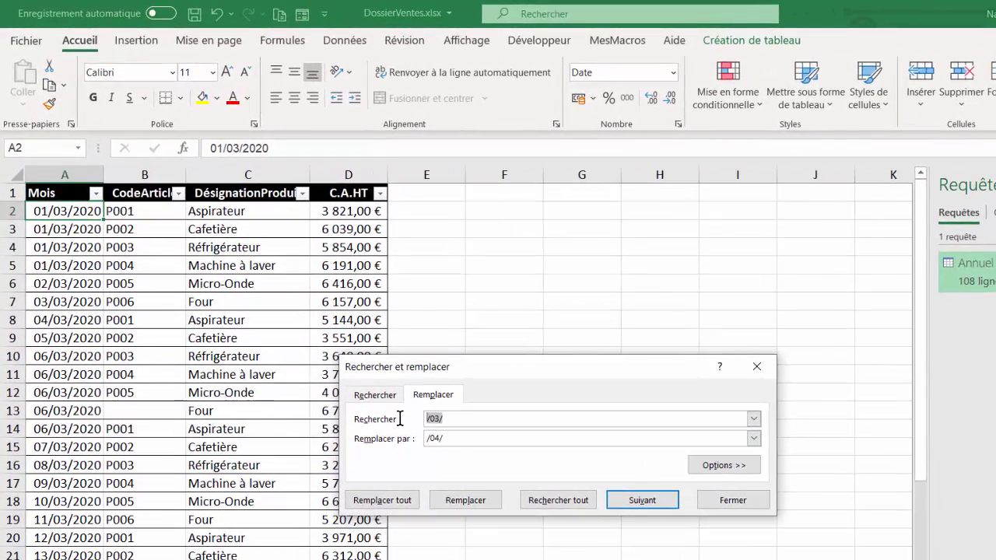
text(/)
key(Tab)
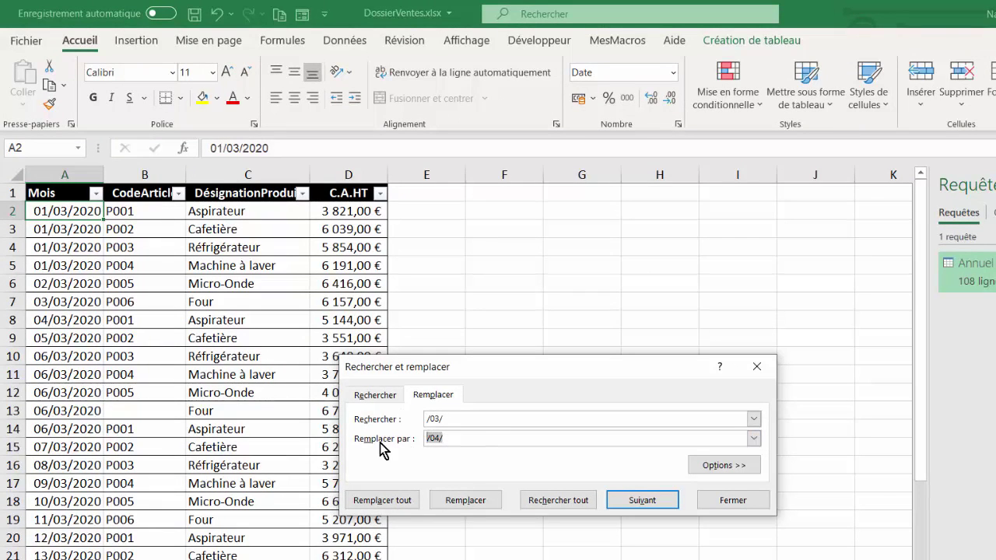
text(/)
text(04/)
click(411, 504)
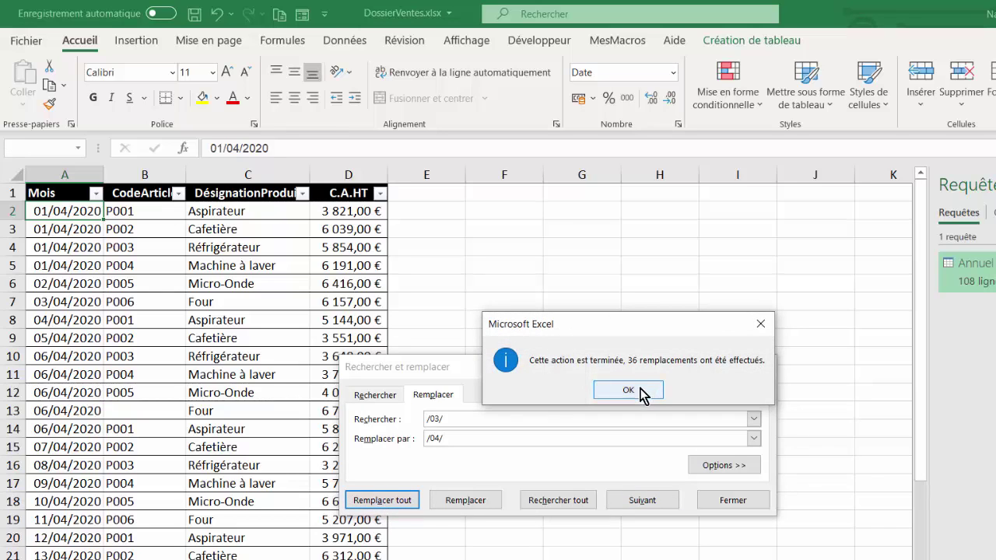
click(638, 393)
click(724, 504)
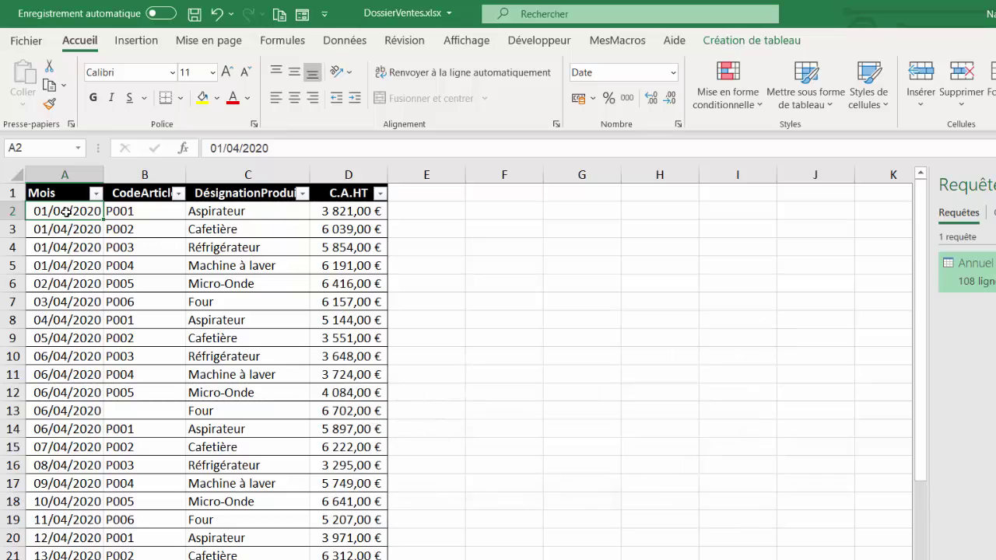
click(353, 210)
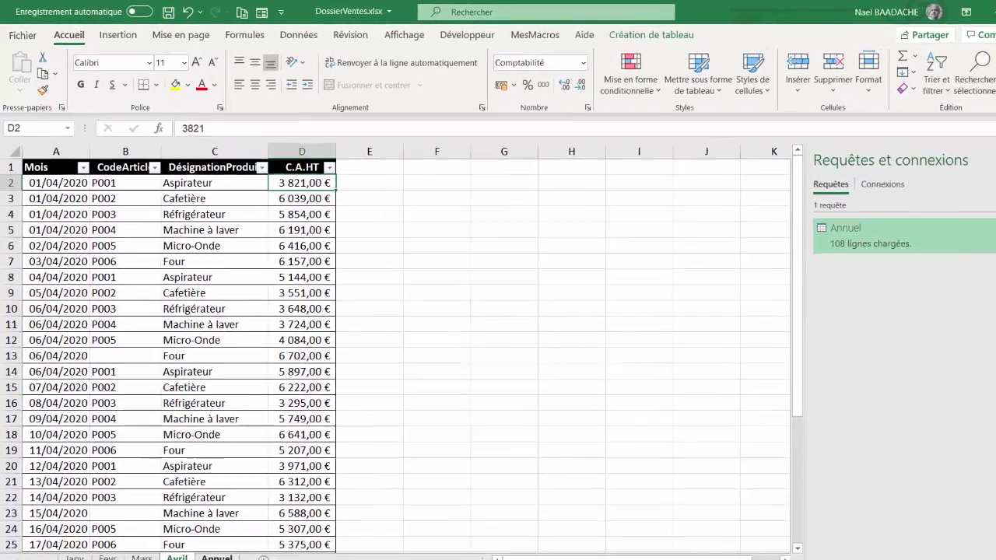
Refresh the Annuel pivot table to add the avr row (178 874 €) and check the rows
click(200, 516)
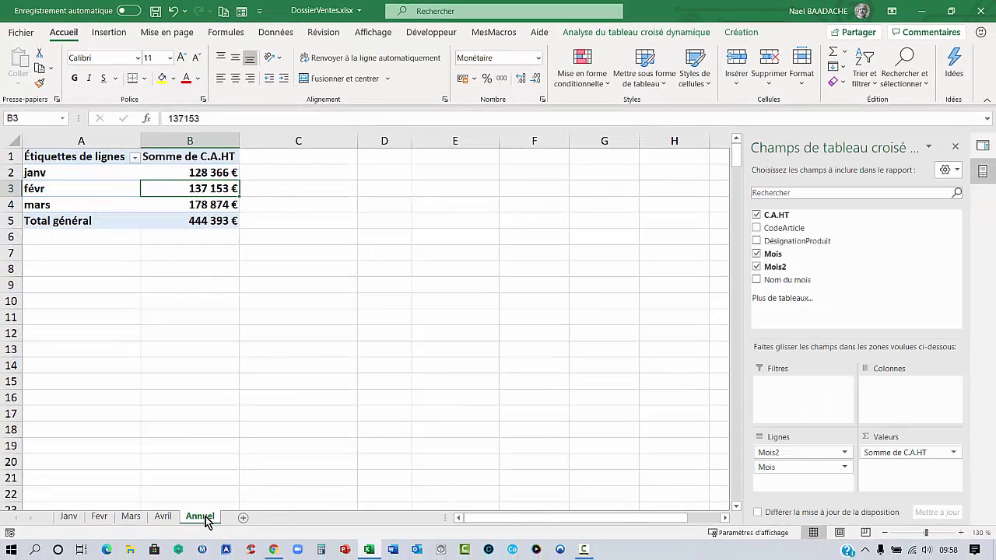
right_click(83, 189)
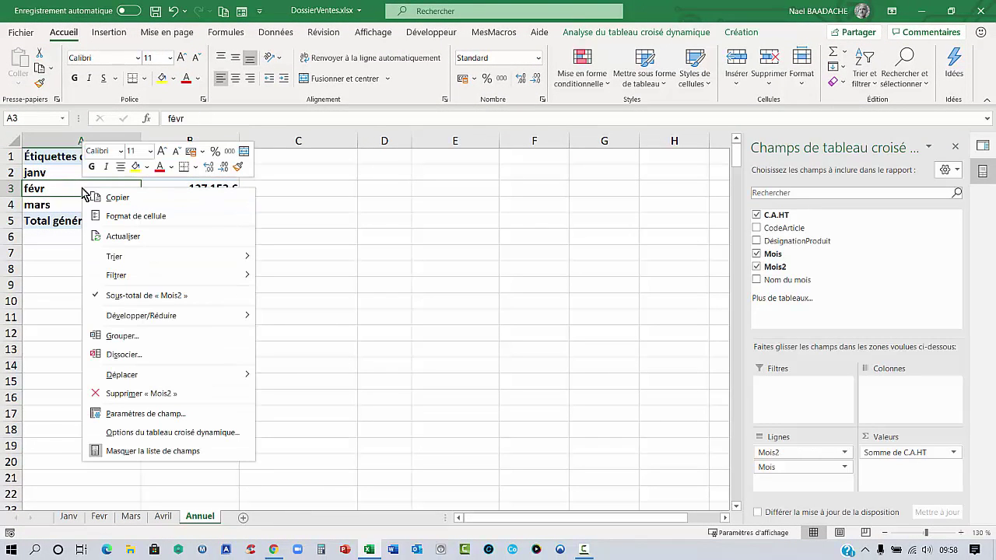
click(115, 236)
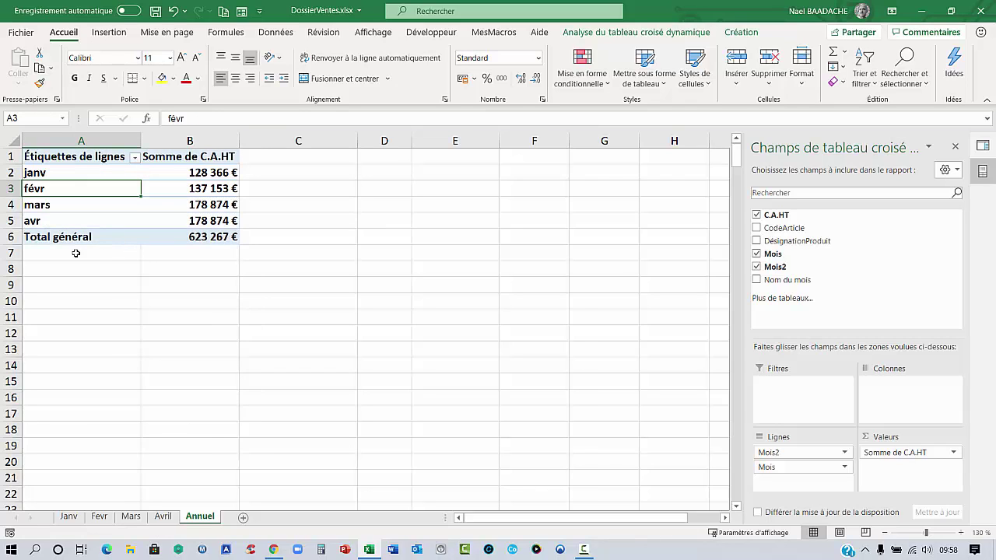
click(191, 221)
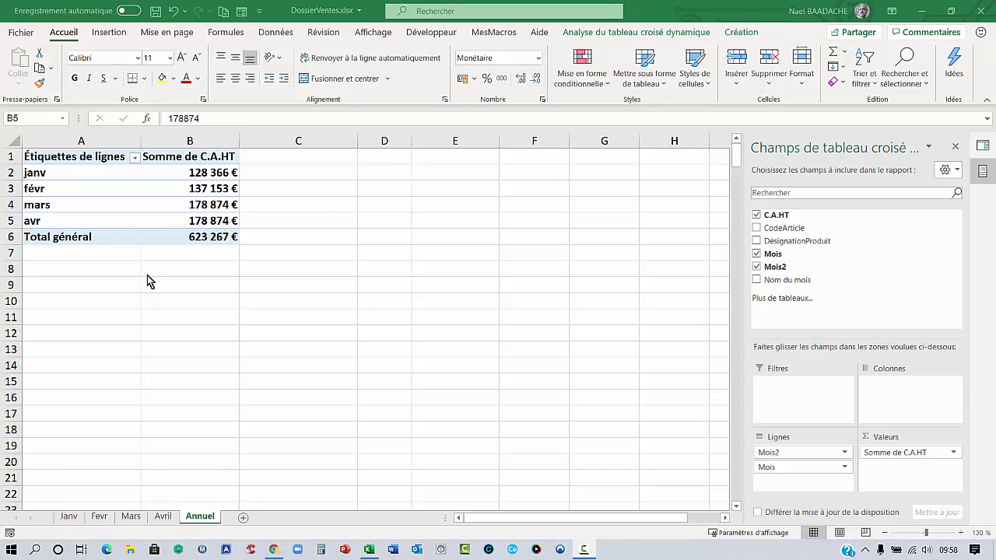
click(131, 204)
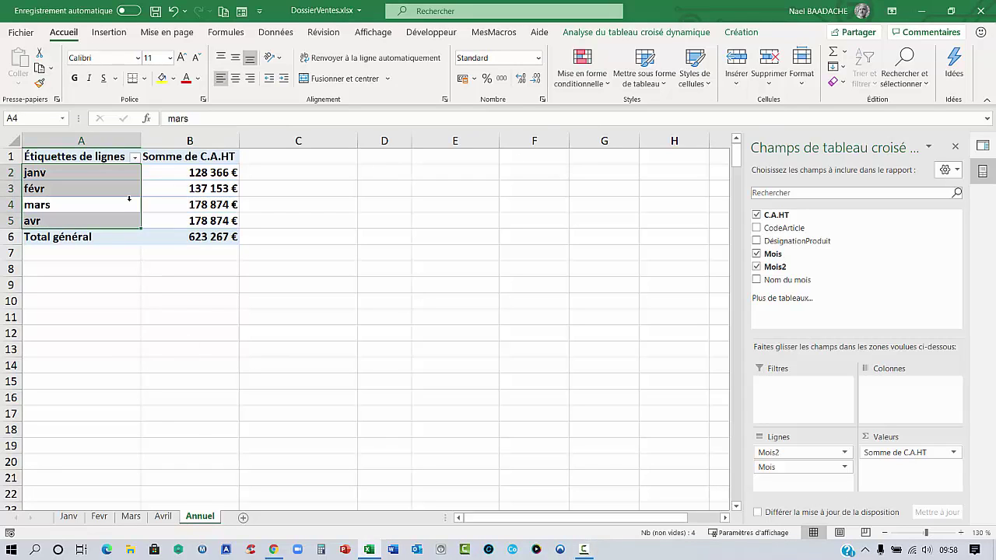